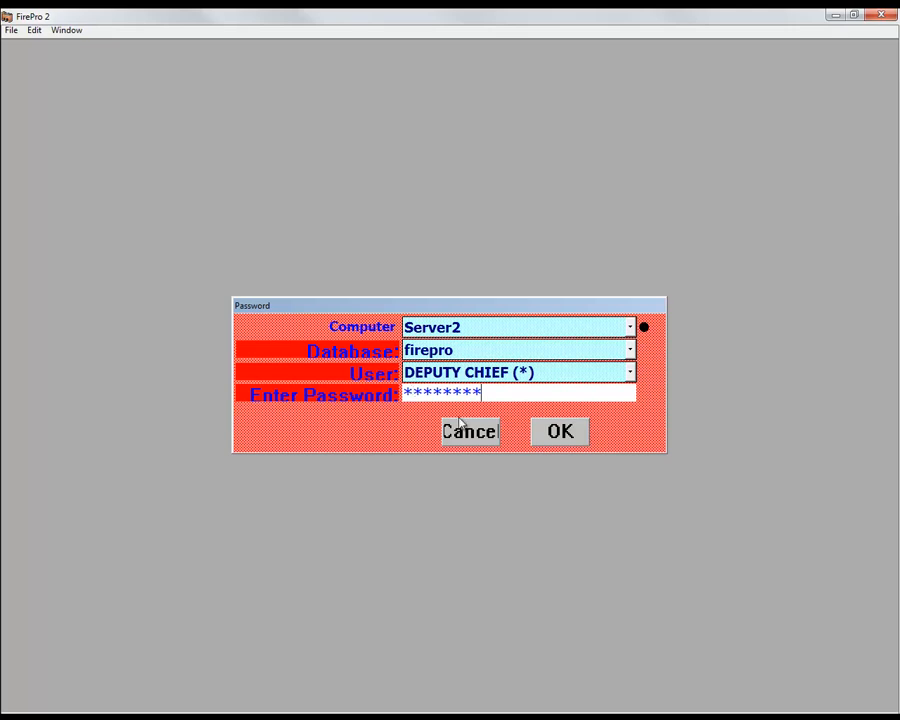
Step: Log in to the firepro database on Server2 to reach the FirePro 2 Home window
click(545, 434)
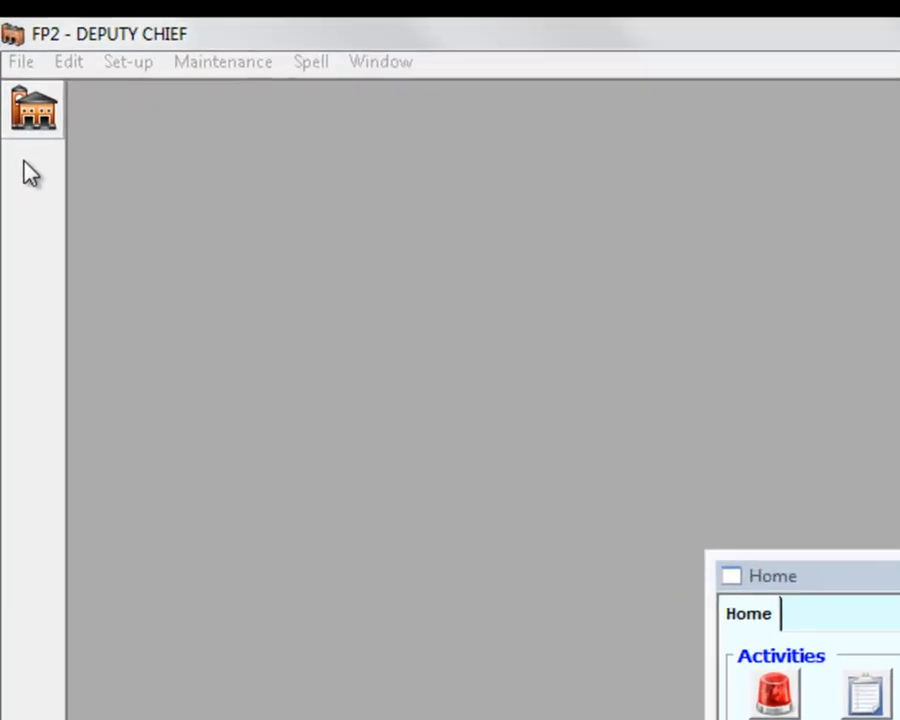
click(21, 61)
mouse_move(55, 70)
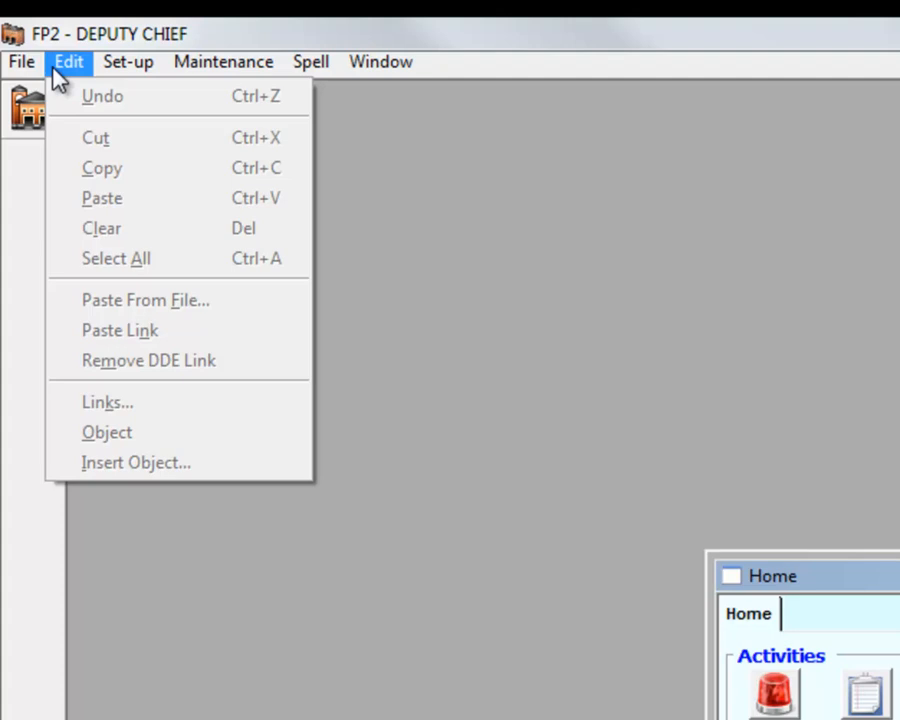
mouse_move(100, 75)
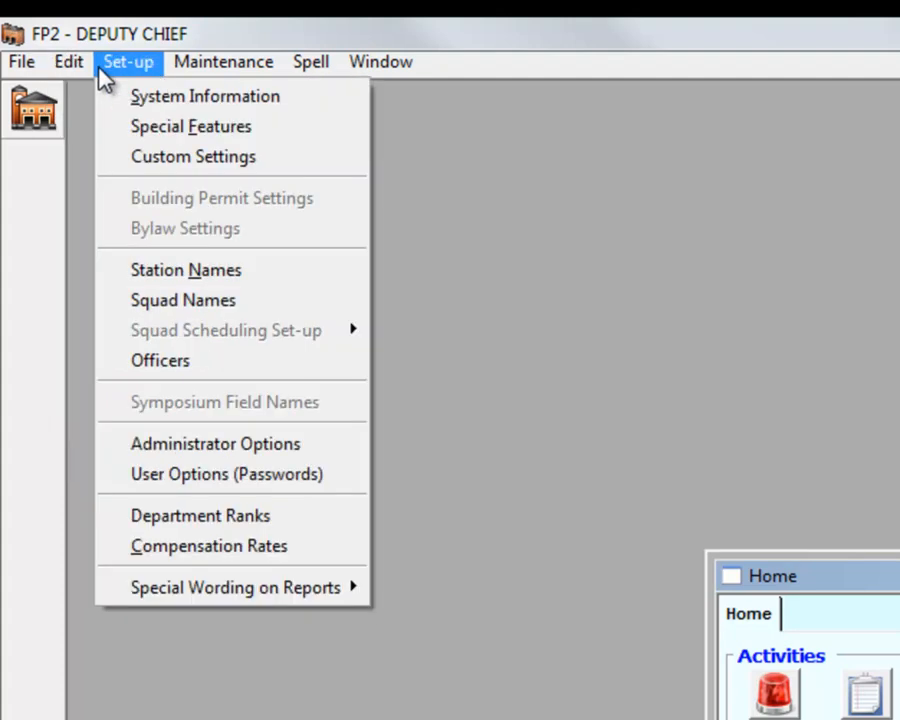
mouse_move(177, 75)
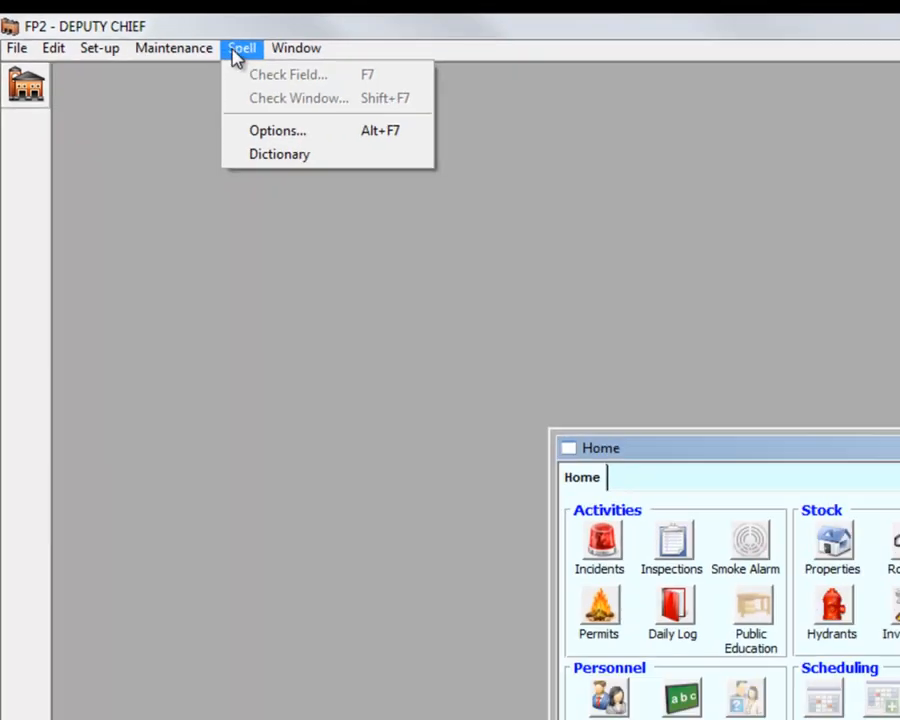
mouse_move(362, 64)
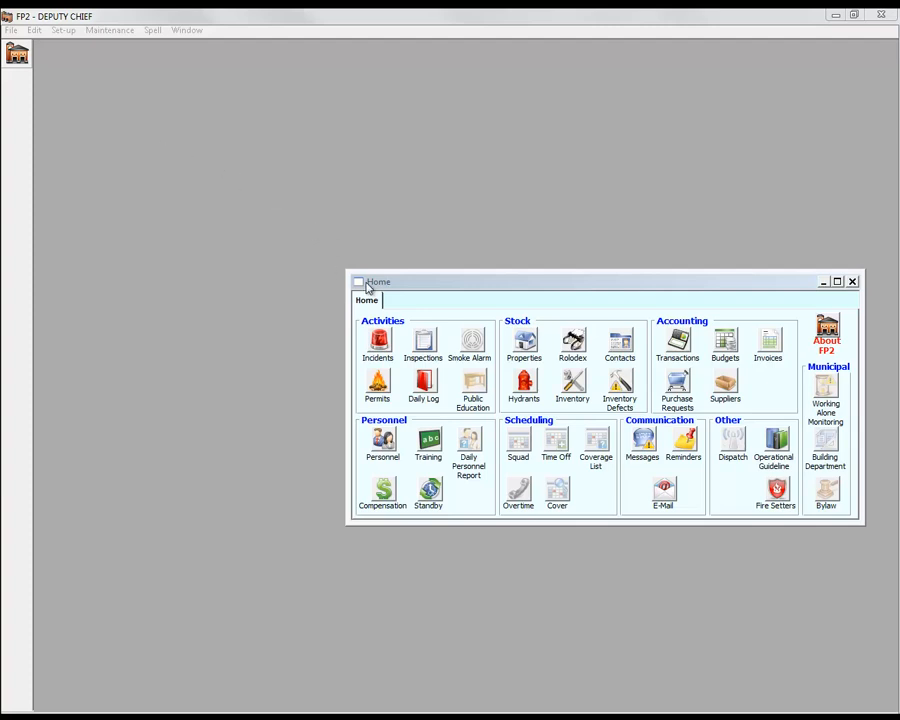
drag(369, 287, 62, 62)
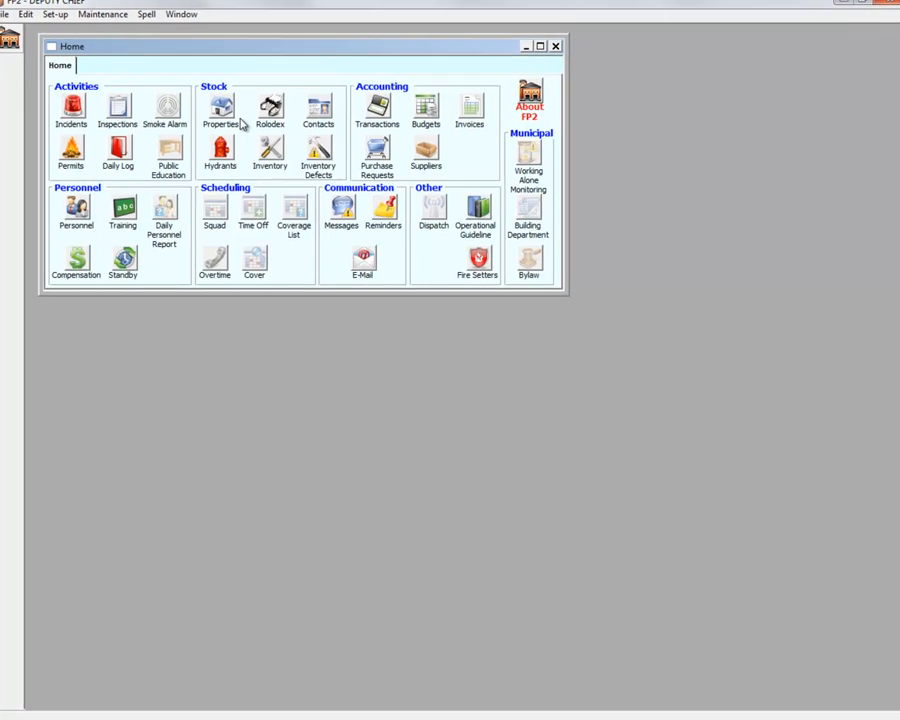
click(221, 106)
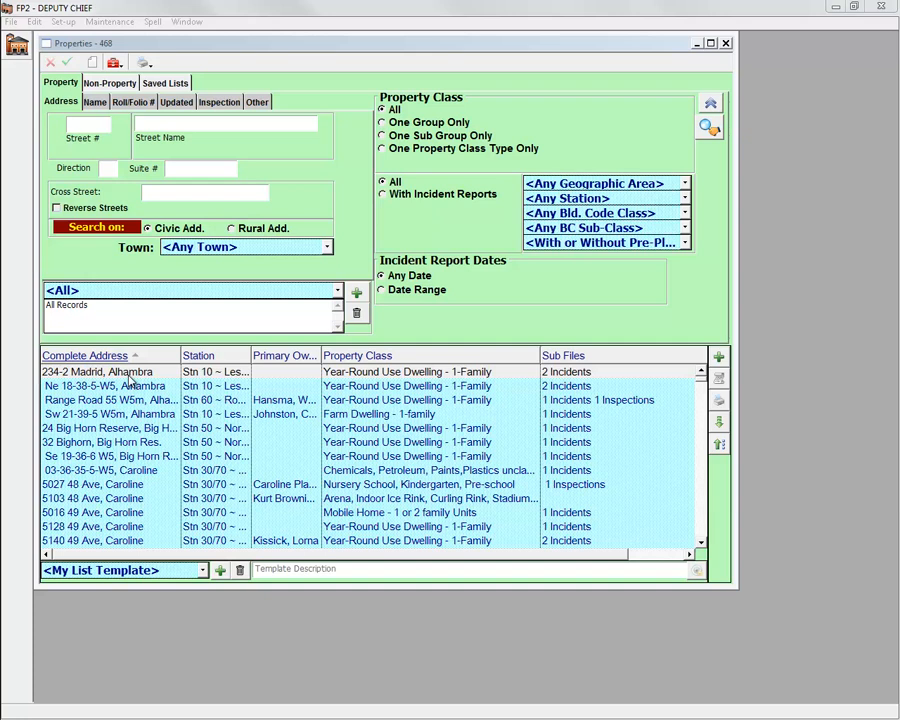
click(127, 374)
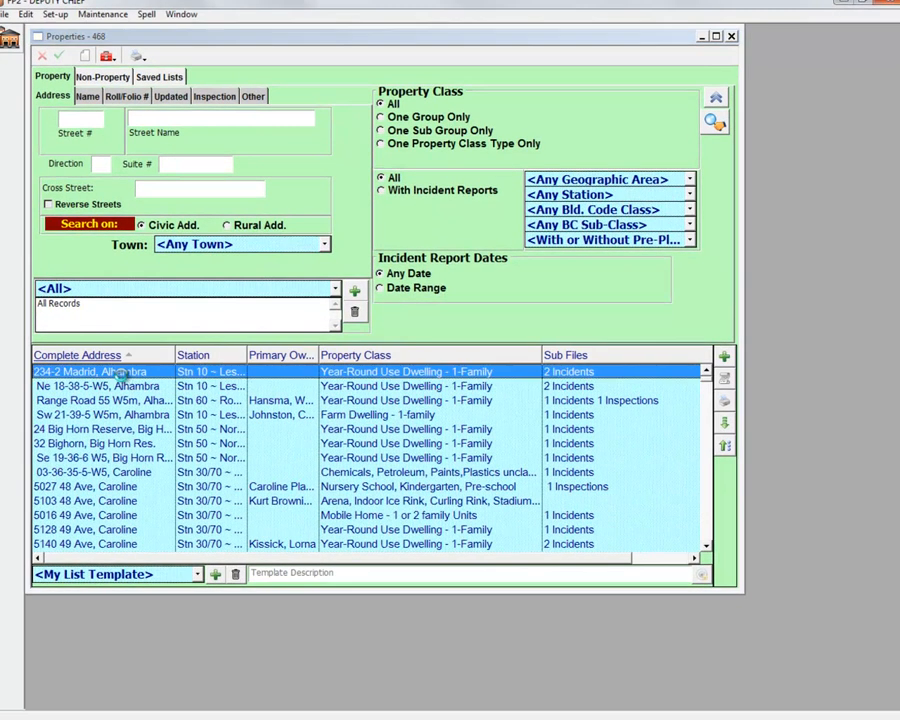
double_click(120, 374)
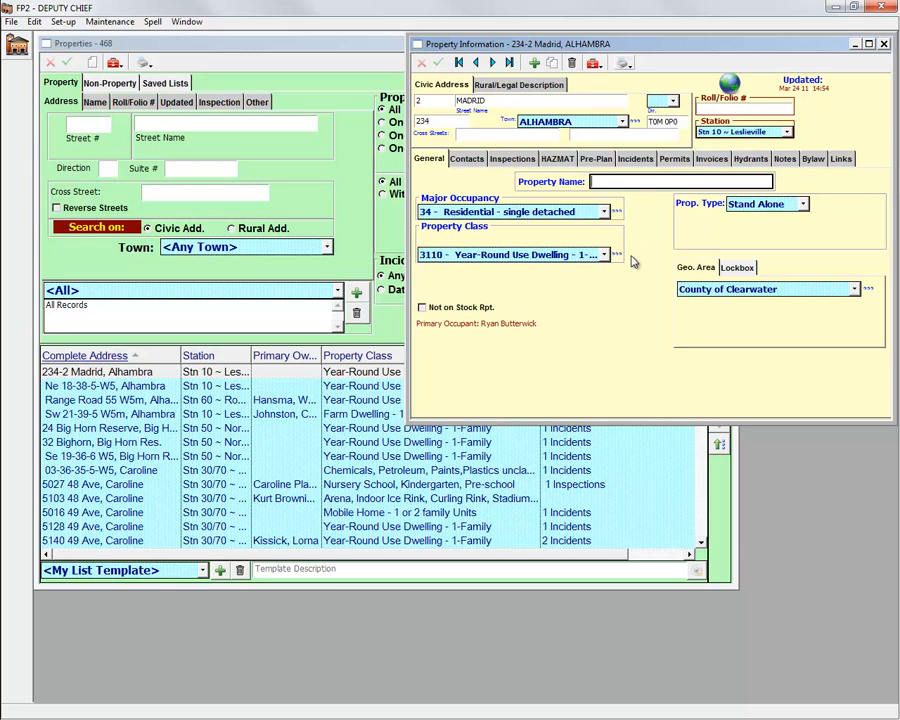
click(617, 255)
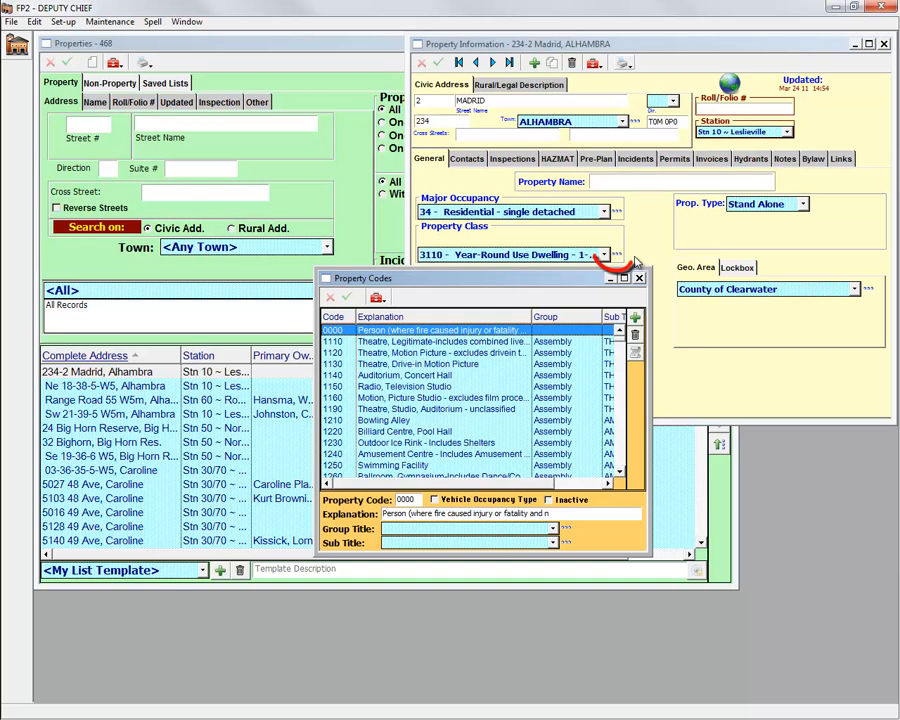
click(639, 278)
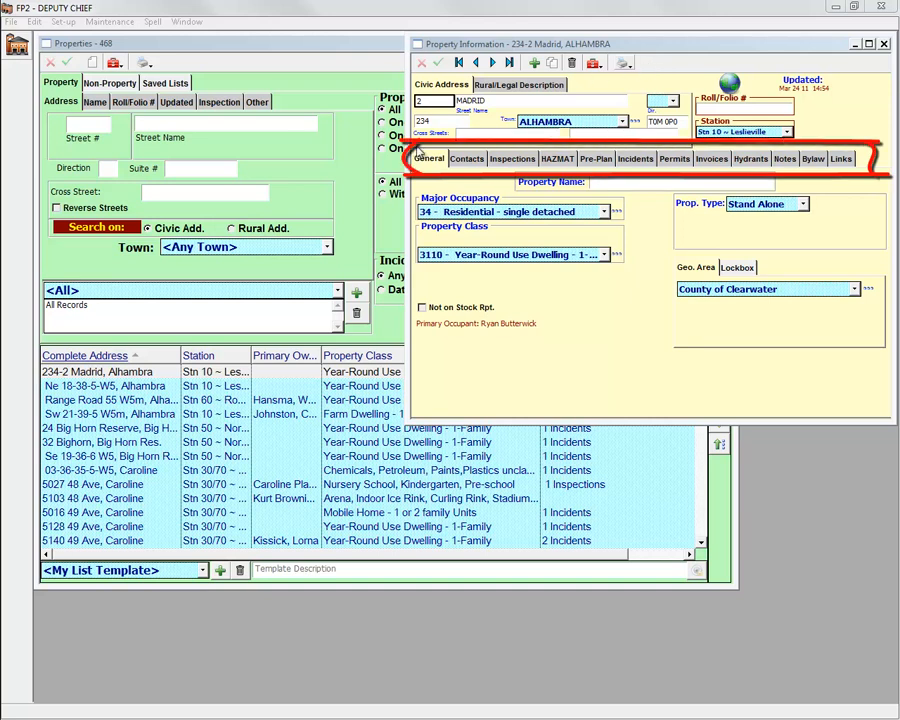
Step: Review the record's Contacts, Inspections, HAZMAT, Pre-Plan and Incidents sections
click(467, 158)
click(508, 158)
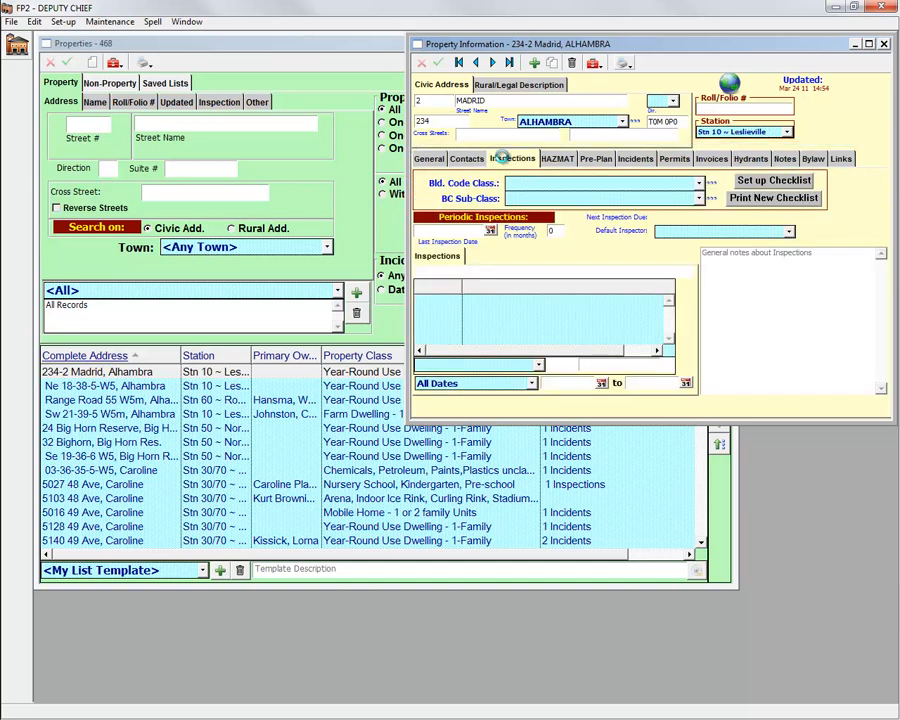
click(553, 159)
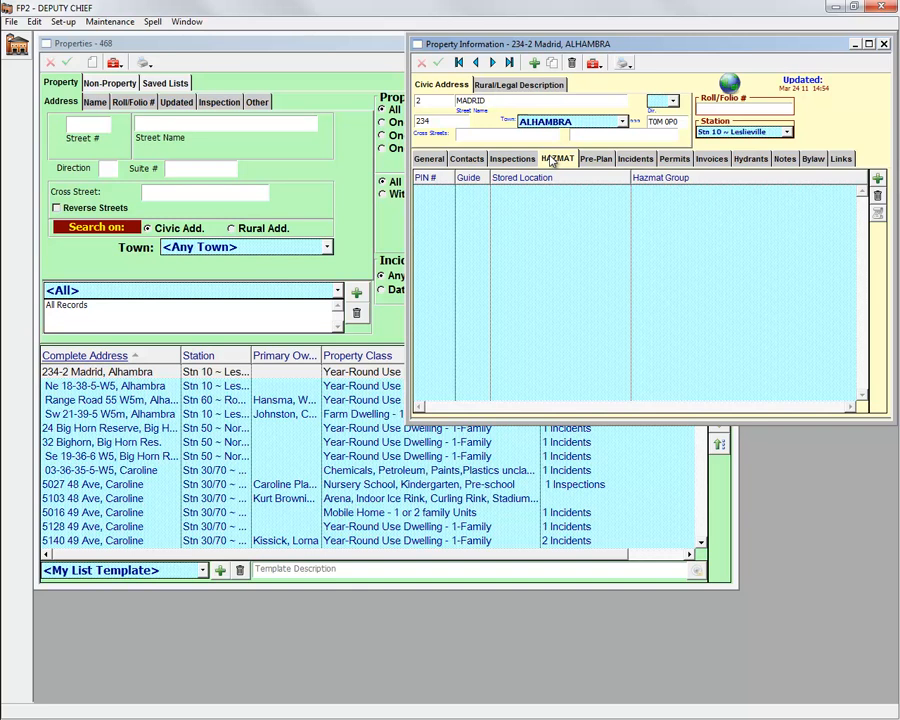
click(595, 159)
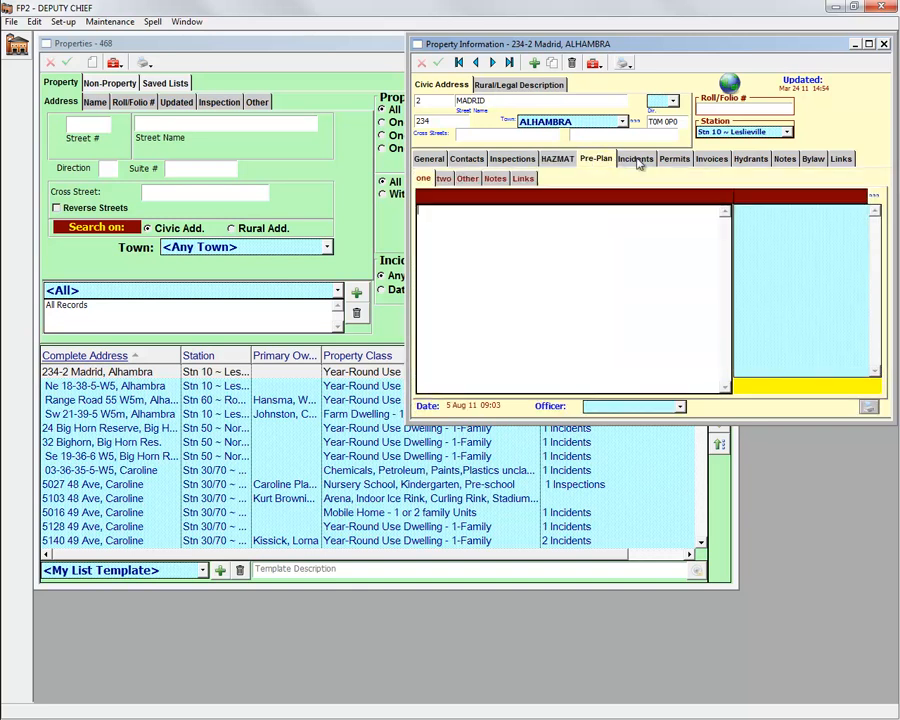
click(635, 159)
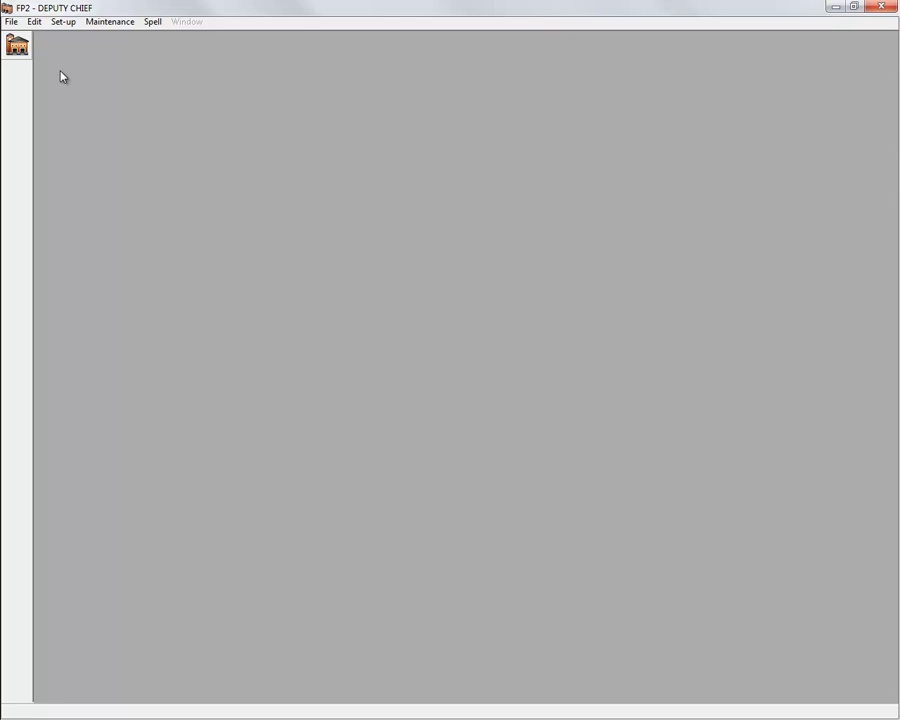
Step: Return to Home and reopen the Properties list of 468 records
click(26, 48)
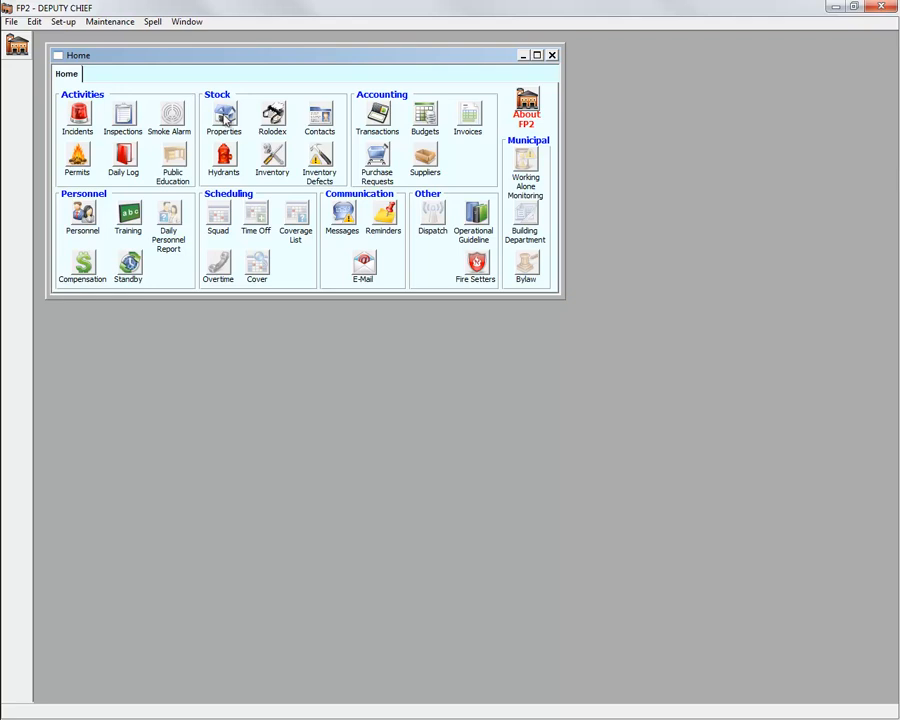
click(225, 119)
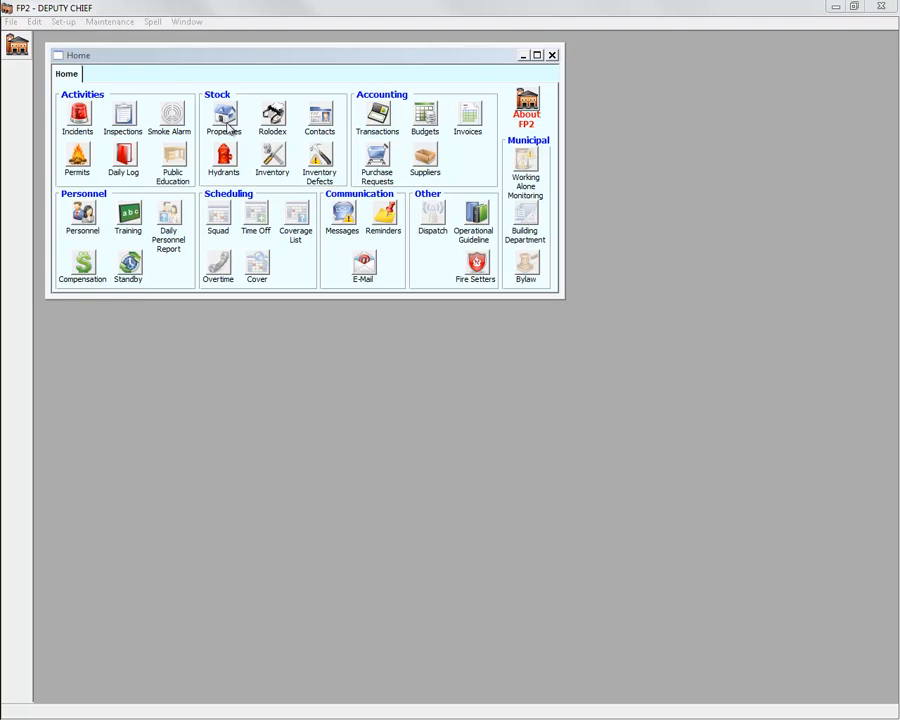
click(225, 117)
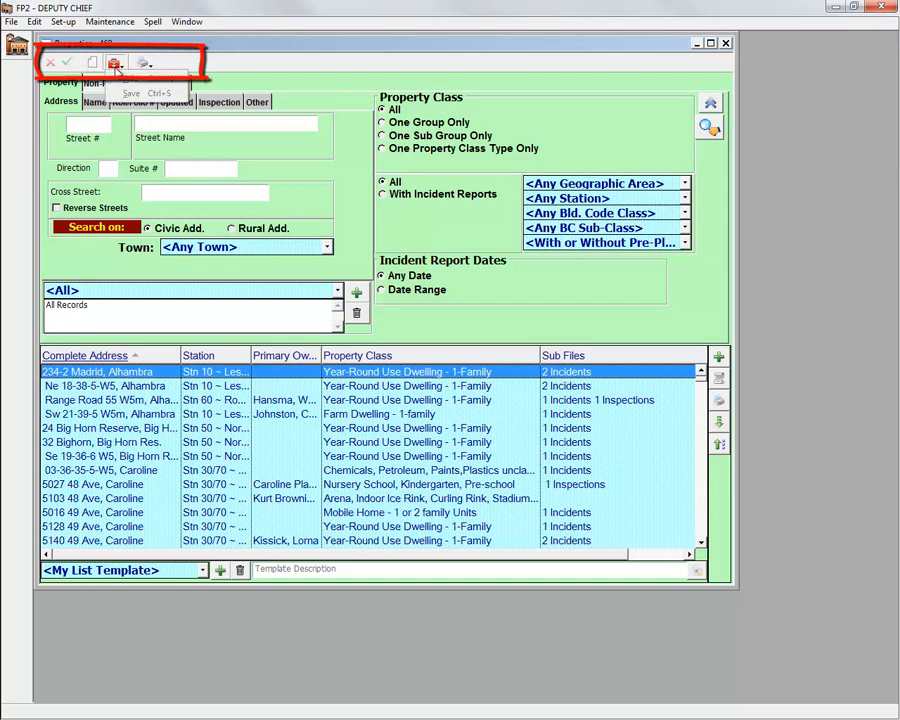
click(147, 63)
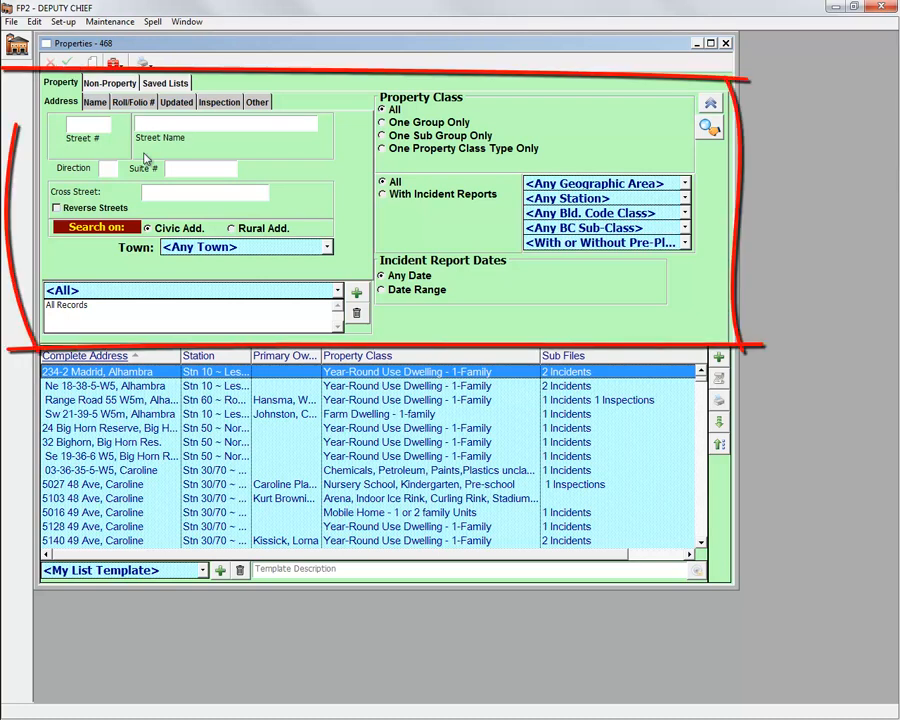
click(97, 103)
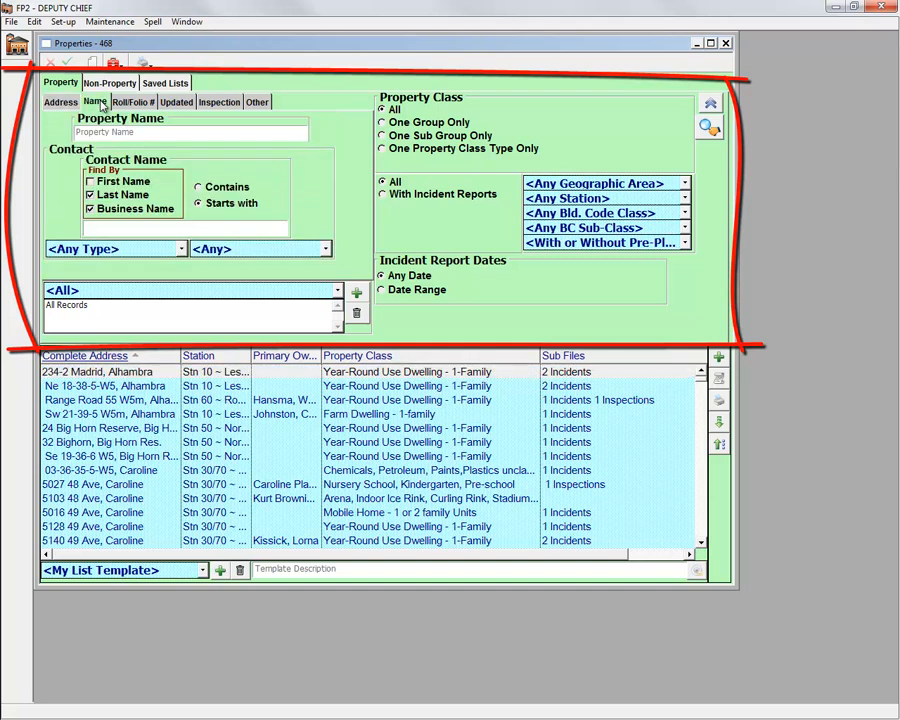
click(125, 104)
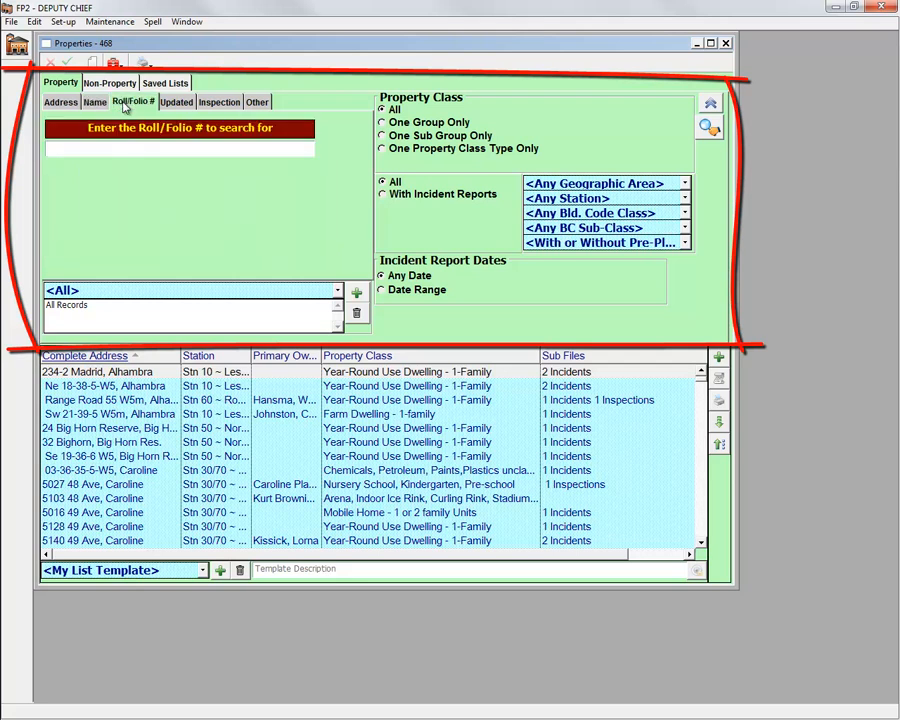
click(170, 104)
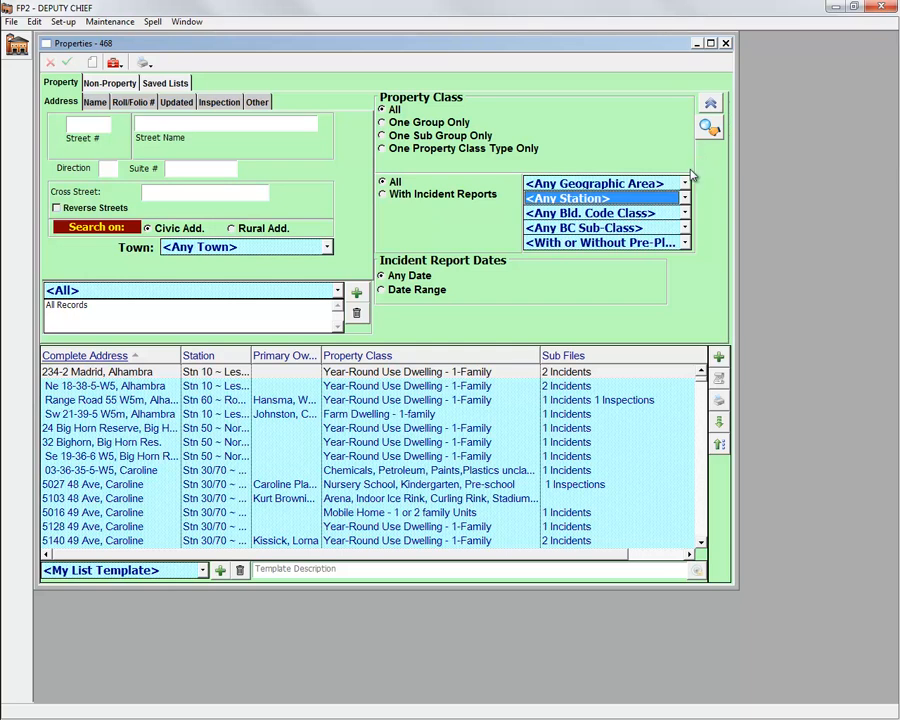
Step: Filter properties to station Stn 10 ~ Leslieville (93 records) and hide the search criteria
click(683, 200)
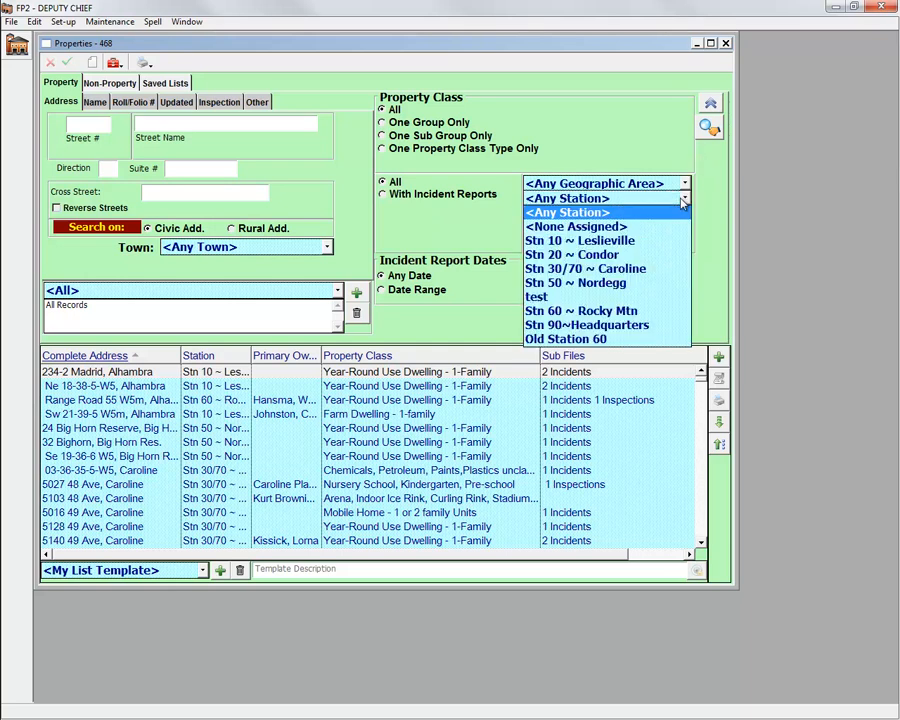
click(620, 241)
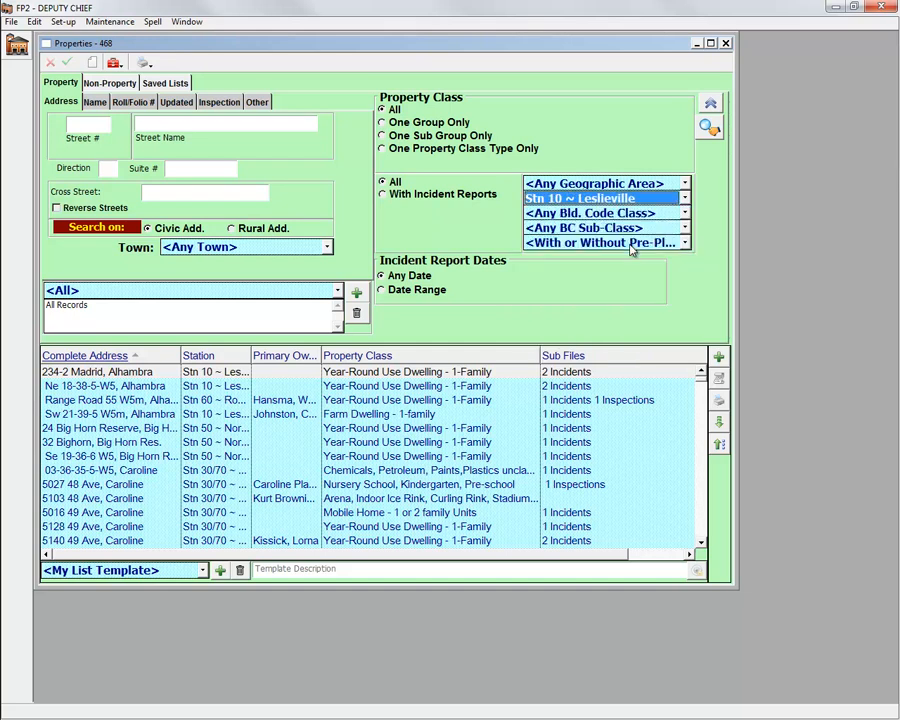
click(709, 128)
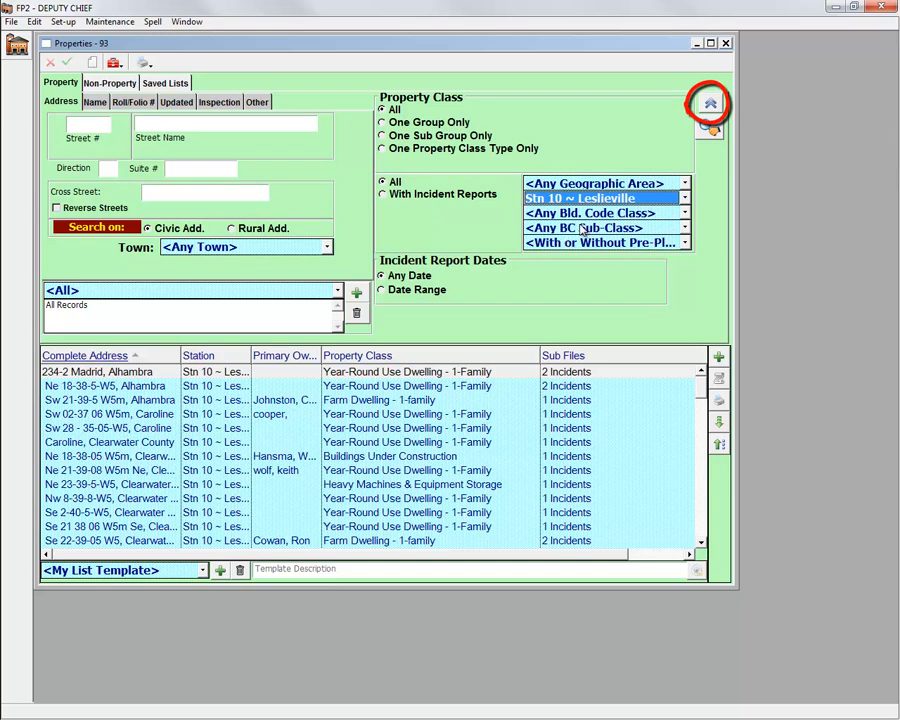
click(710, 103)
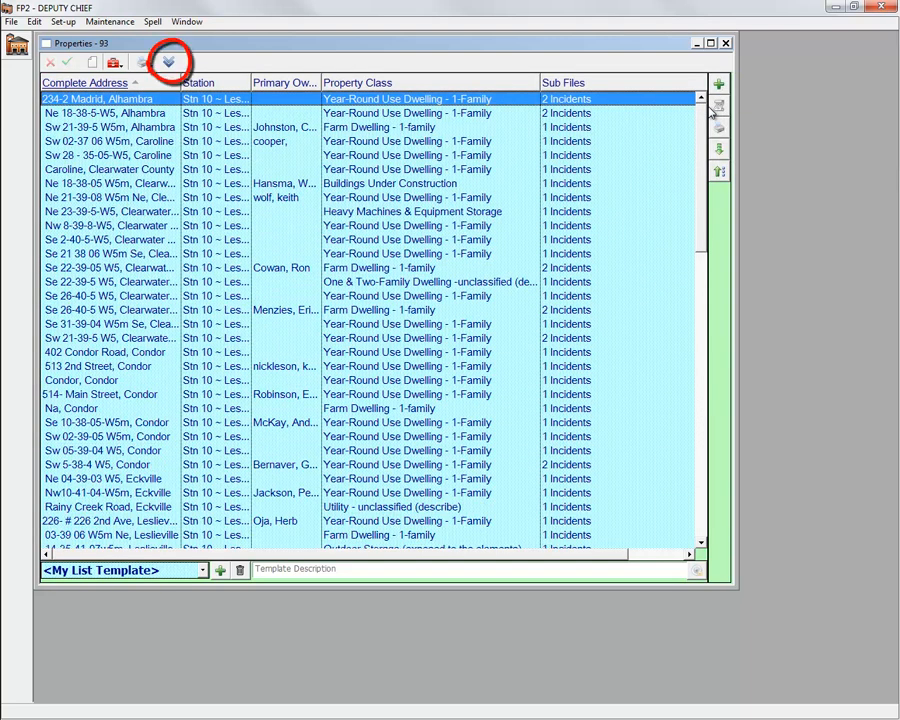
Step: Sort the results by Primary Owner descending and widen the Primary Owner column
click(169, 64)
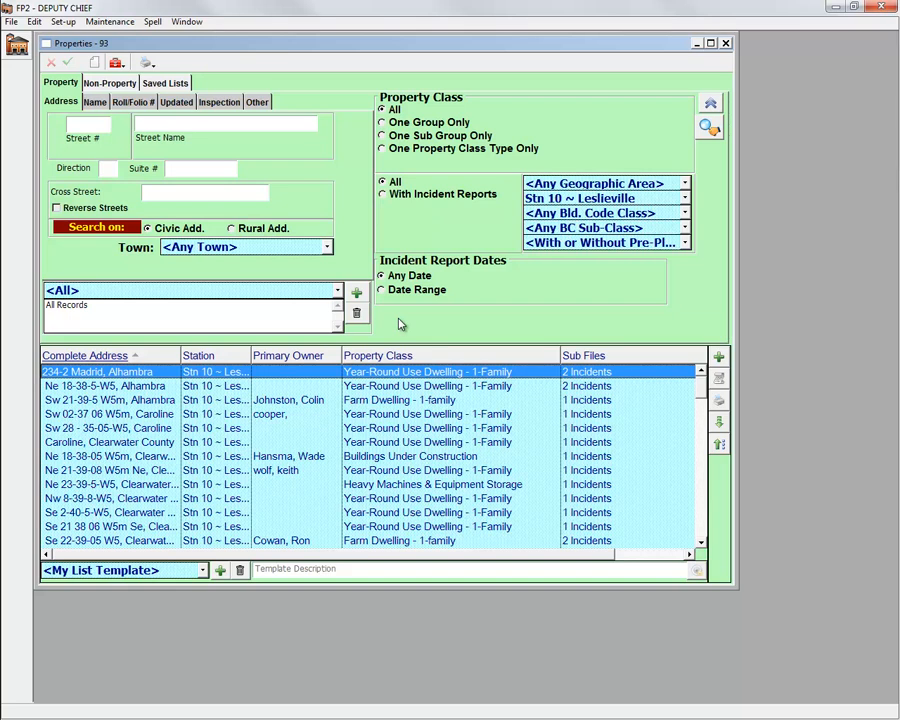
click(318, 356)
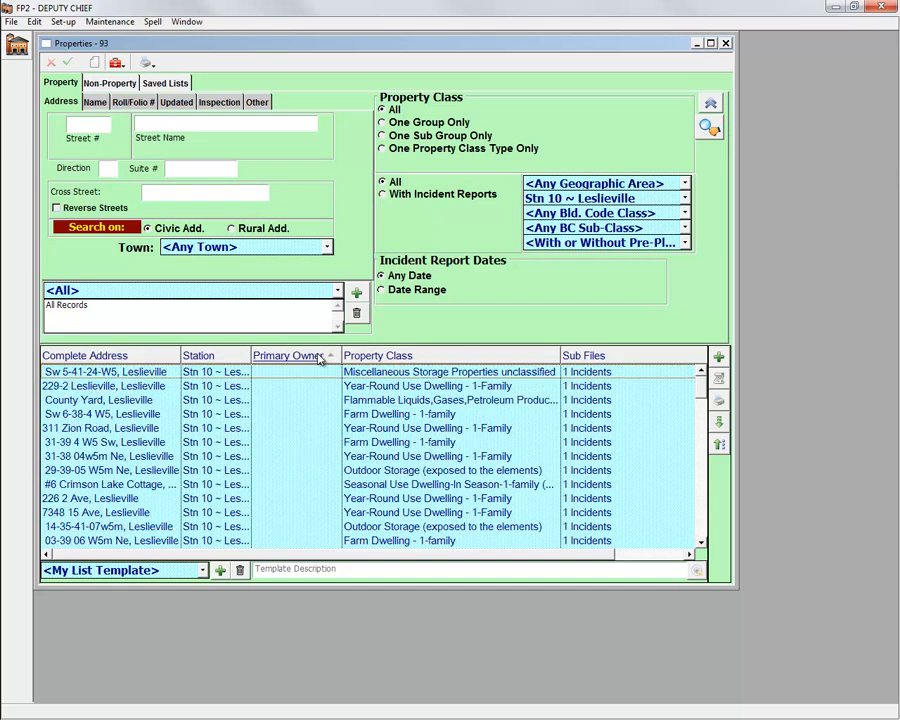
click(320, 358)
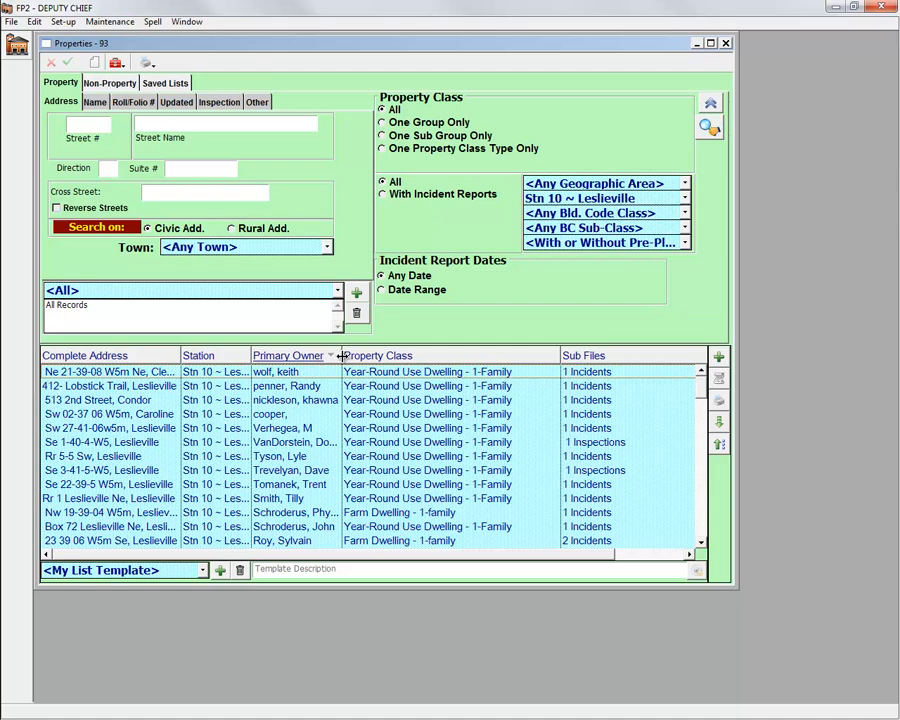
drag(341, 356, 381, 356)
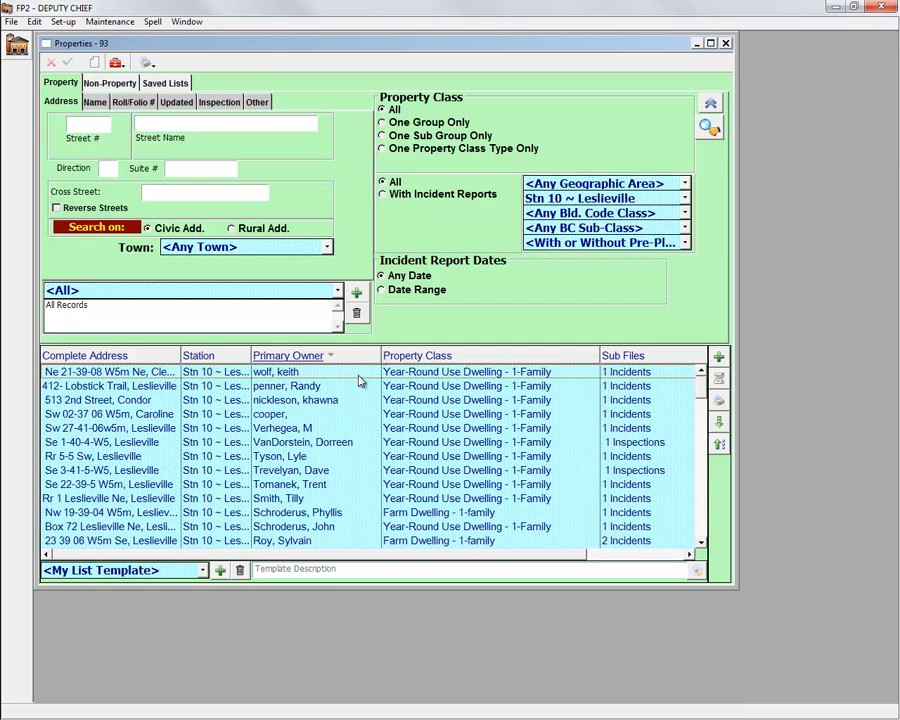
Step: Select the first ten rows as a block, then pick several rows individually
click(360, 376)
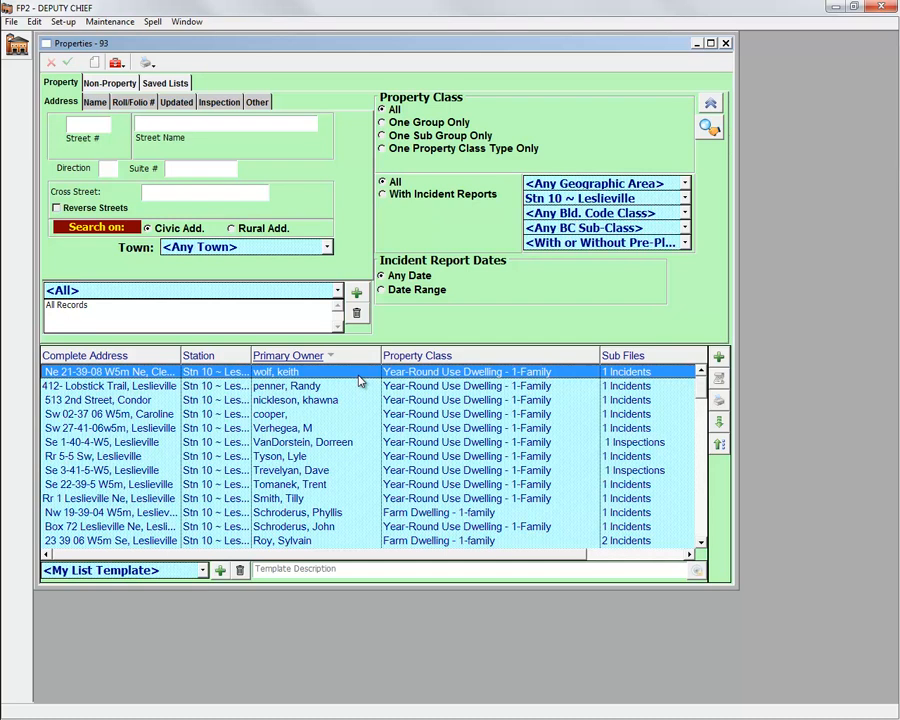
drag(358, 376, 365, 496)
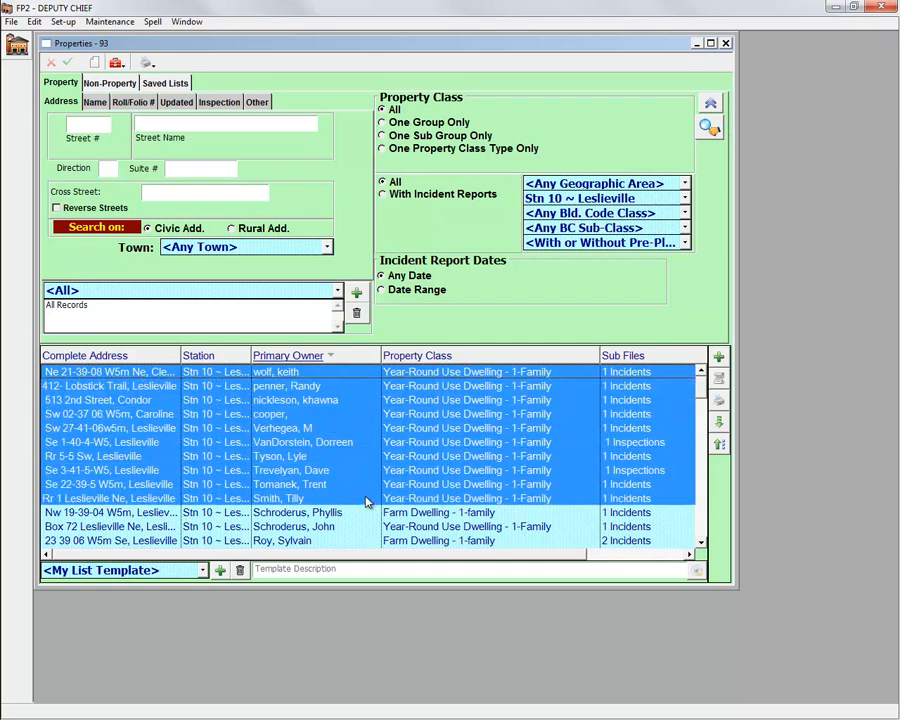
click(253, 540)
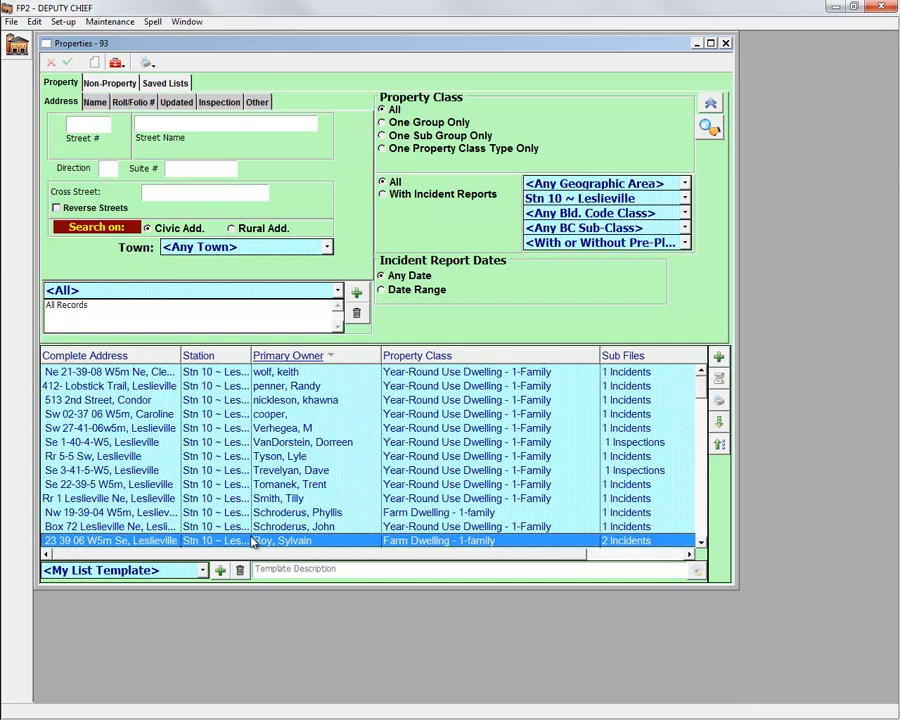
ctrl+click(252, 512)
ctrl+click(248, 470)
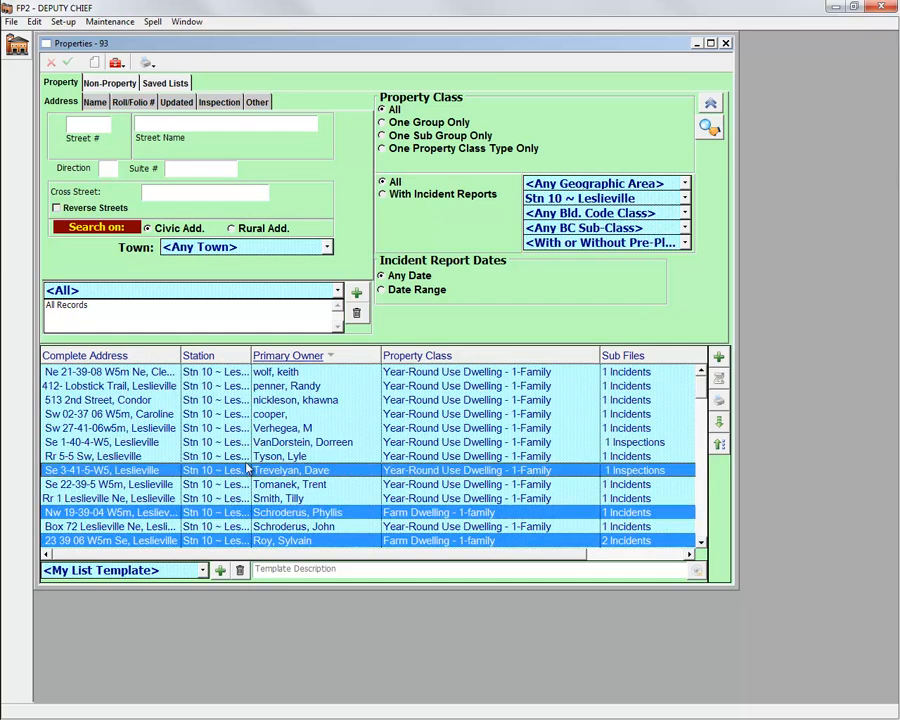
ctrl+click(252, 442)
ctrl+click(253, 414)
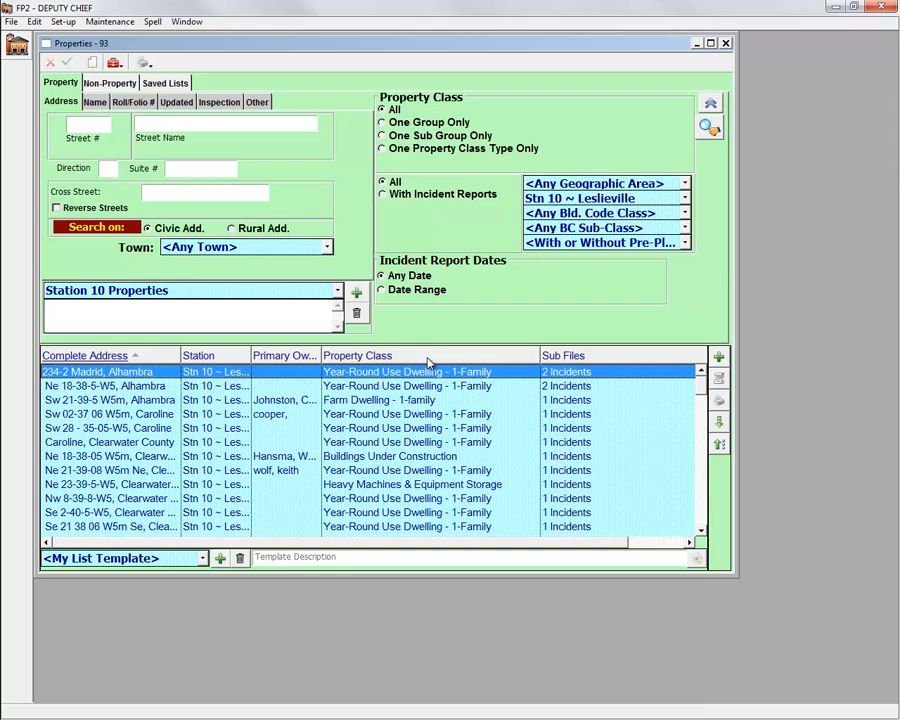
right_click(429, 362)
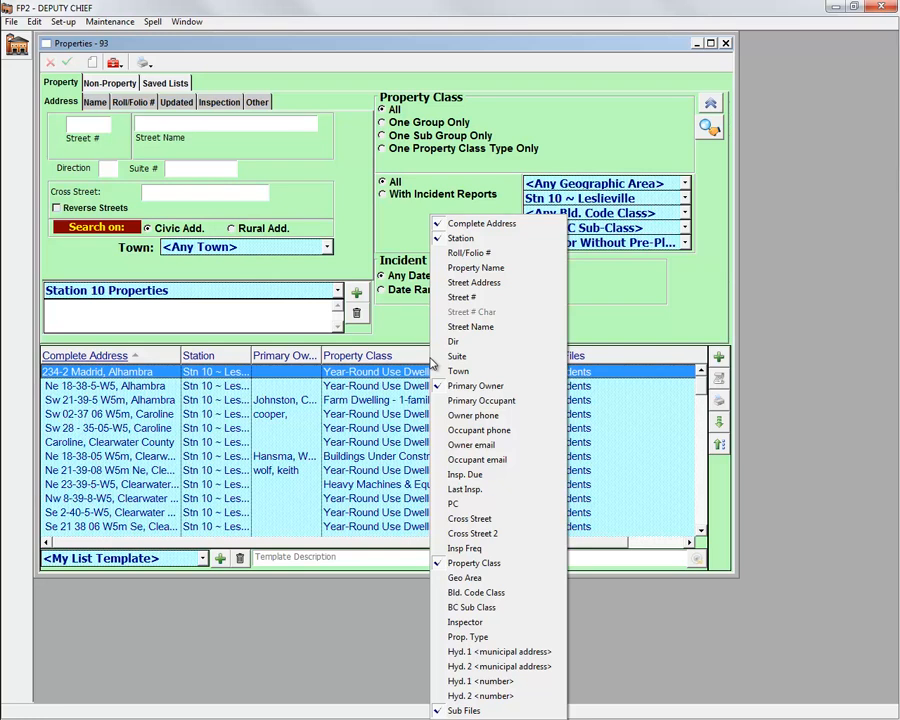
Step: Show the Property Name column and place it right after Primary Owner
click(464, 270)
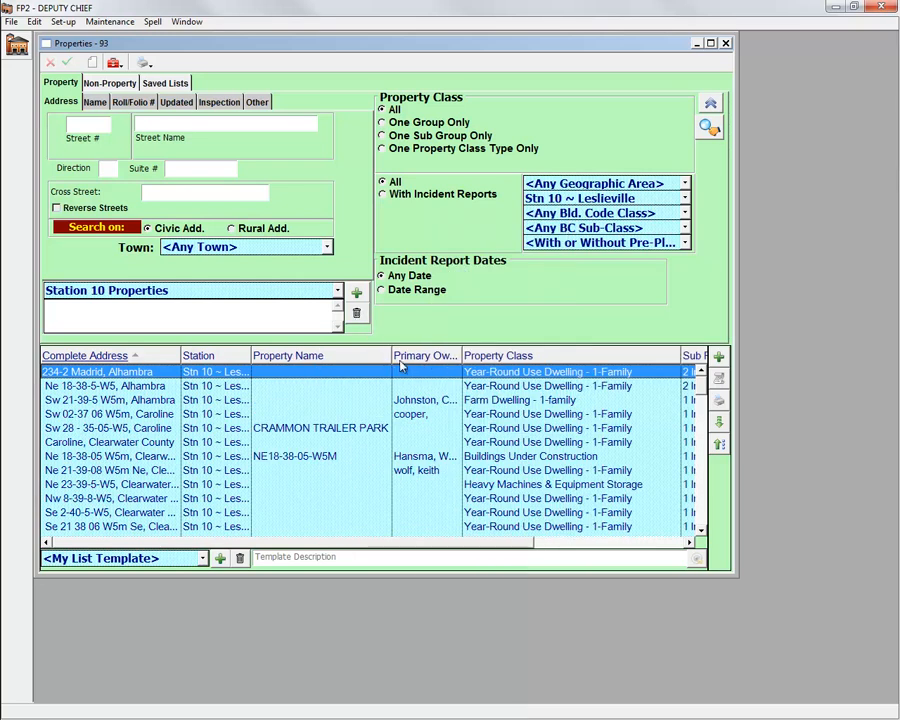
drag(424, 357, 230, 368)
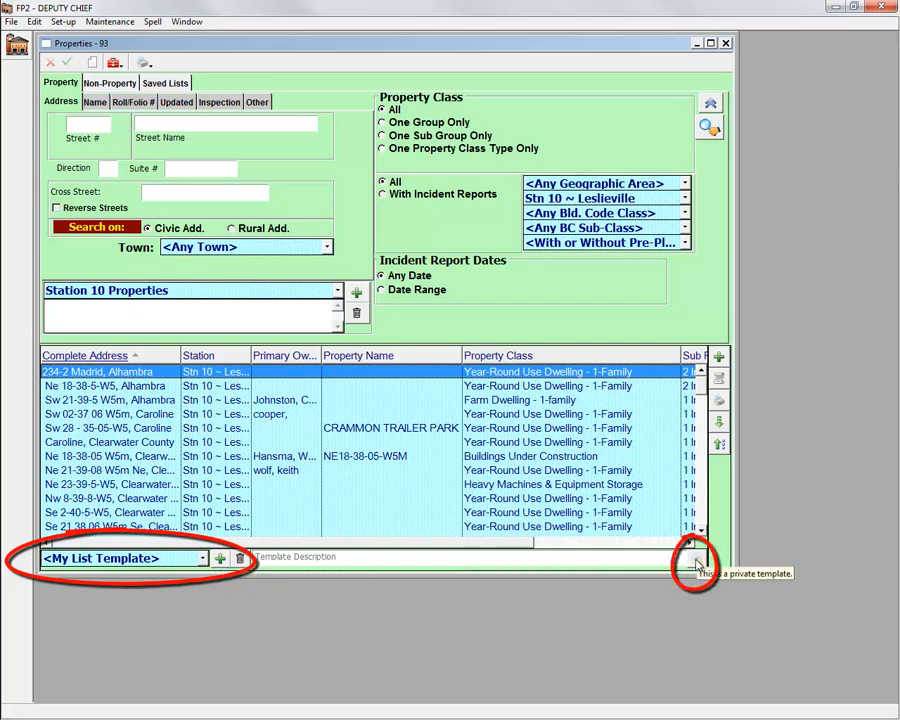
Step: Reset the list layout from My List Template to <FP2 List Template>
right_click(160, 566)
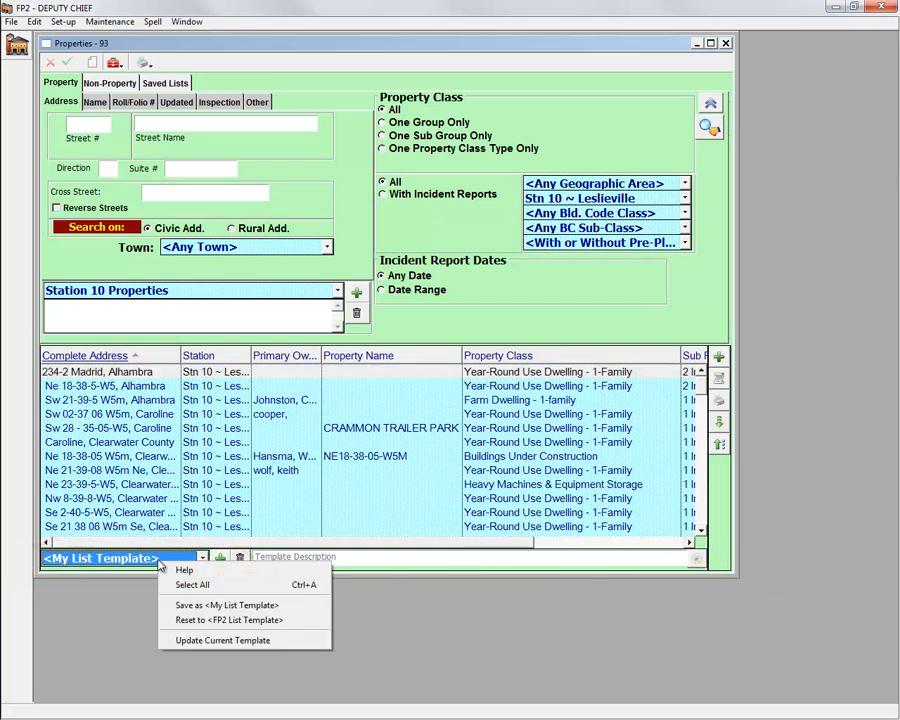
click(190, 619)
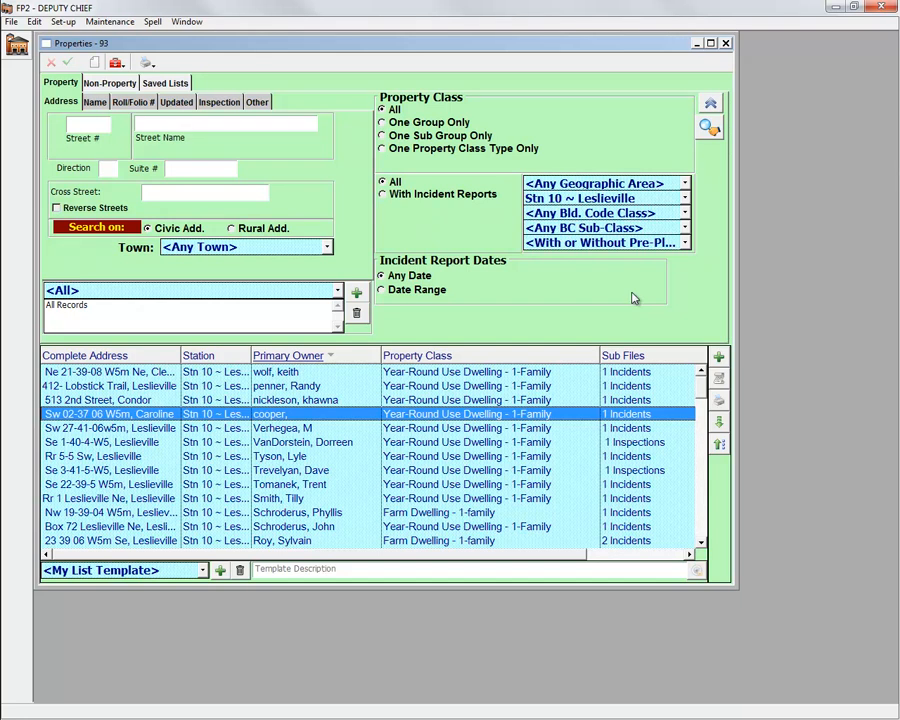
Step: Save the Stn 10 ~ Leslieville search as 'Station 10 Properties' and close Properties
click(665, 199)
click(666, 200)
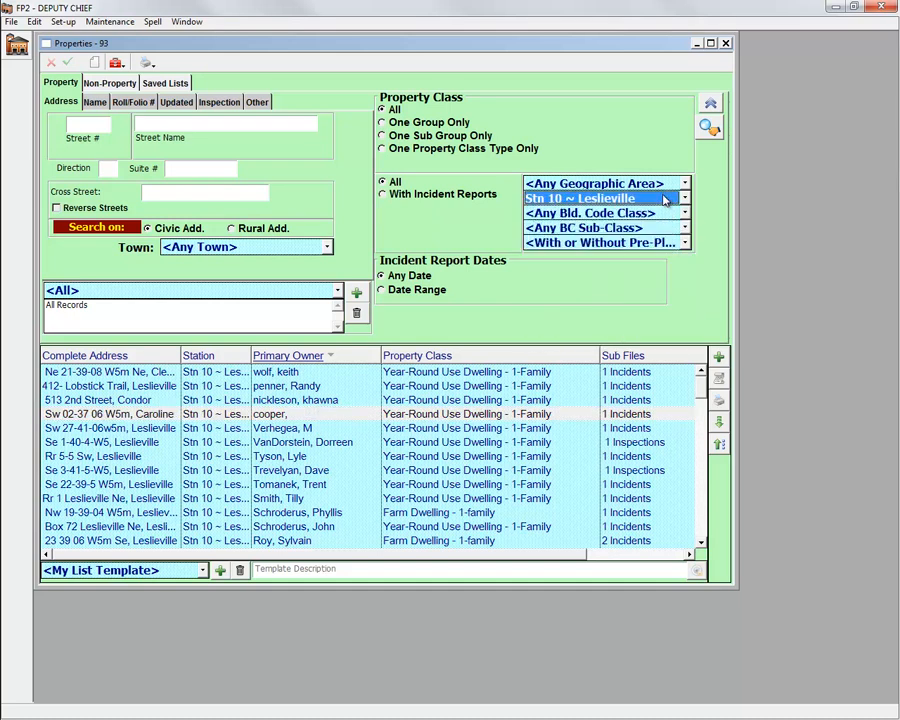
click(335, 292)
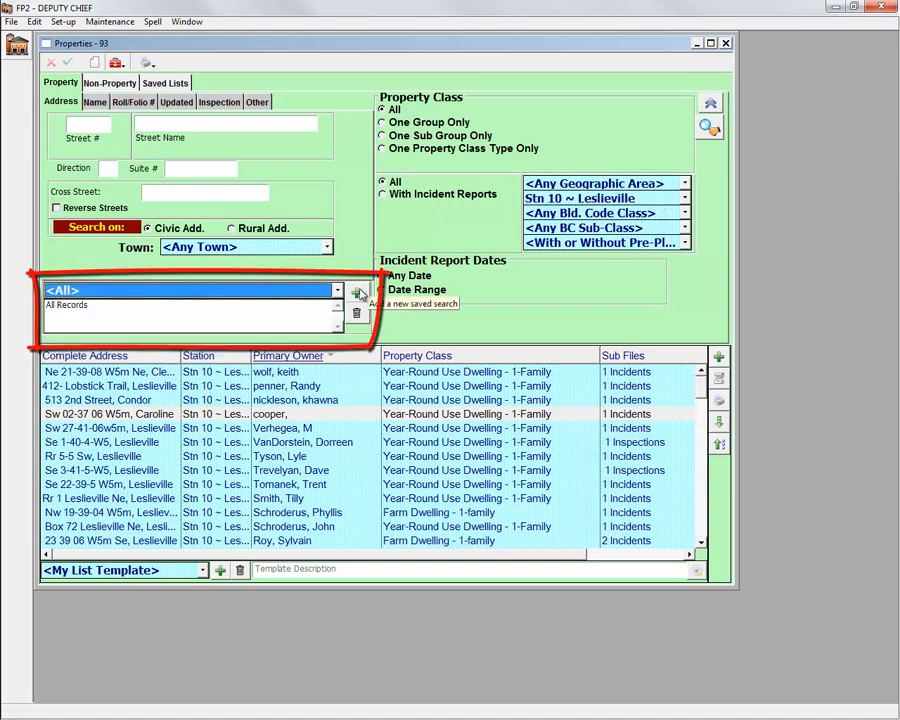
click(357, 293)
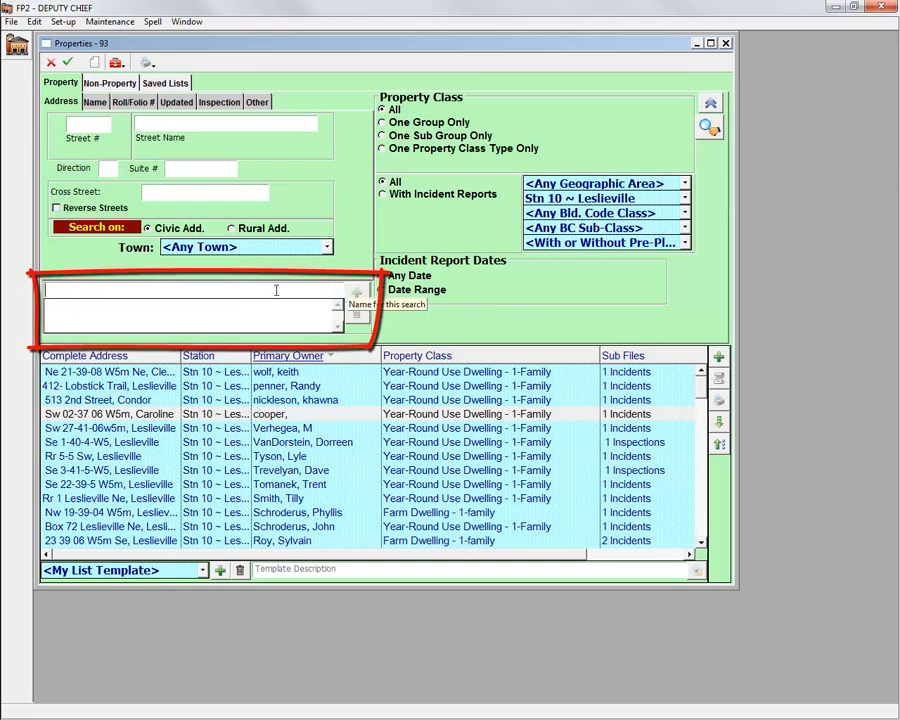
text(S)
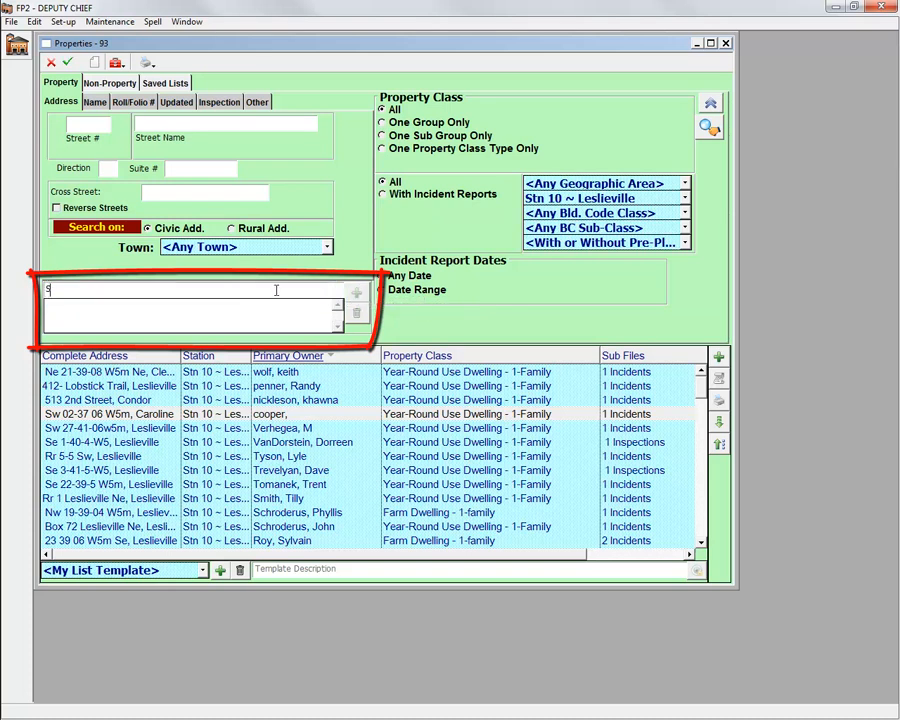
text(tation 10 Properties)
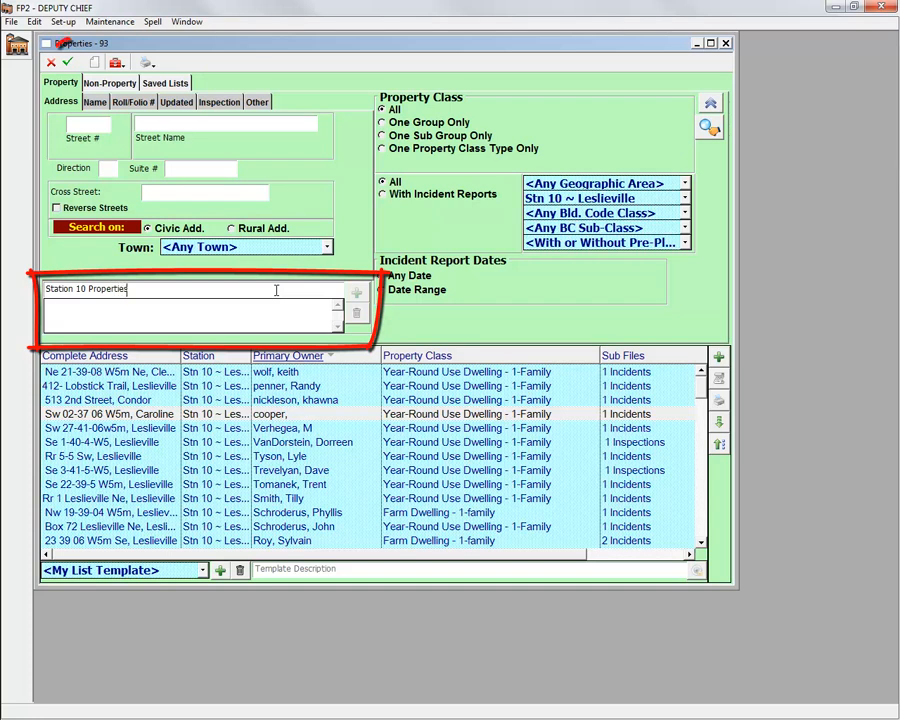
click(72, 65)
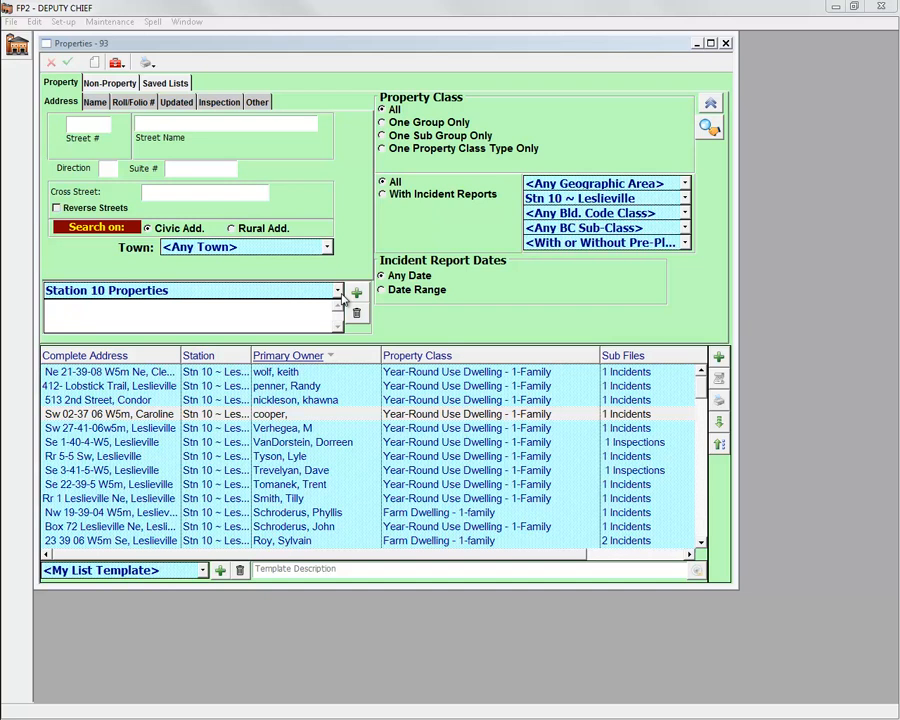
click(726, 43)
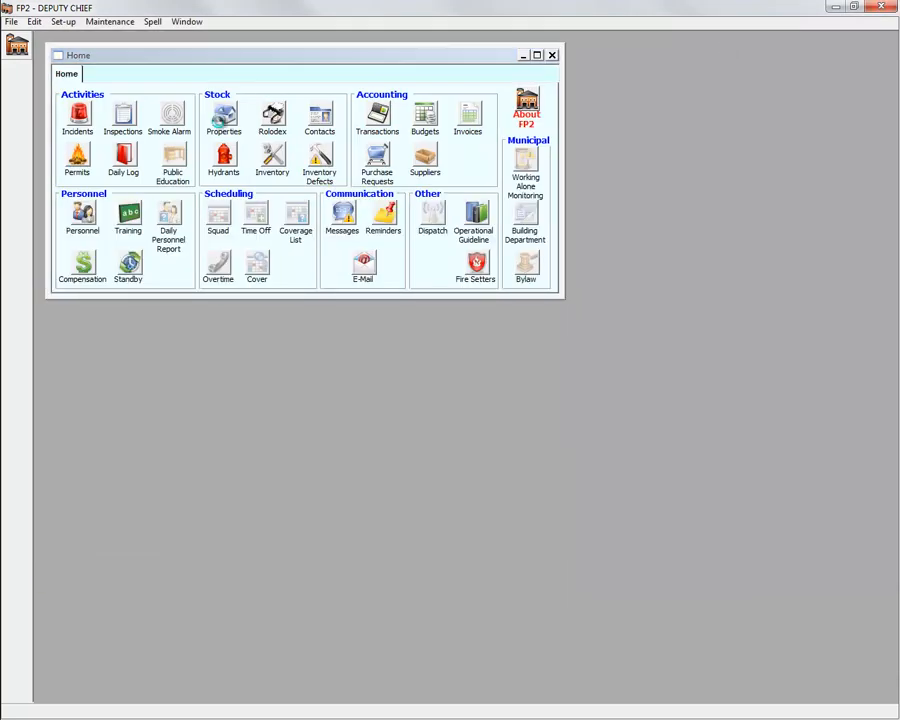
Step: Reopen Properties and load the 'Station 10 Properties' saved search, showing 93 records
click(216, 120)
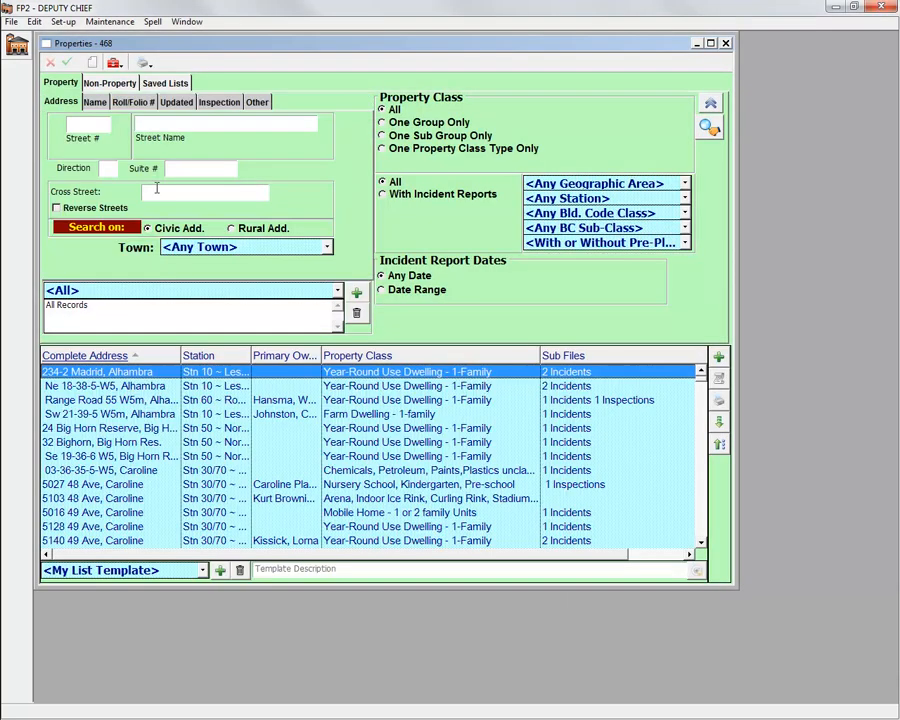
click(181, 293)
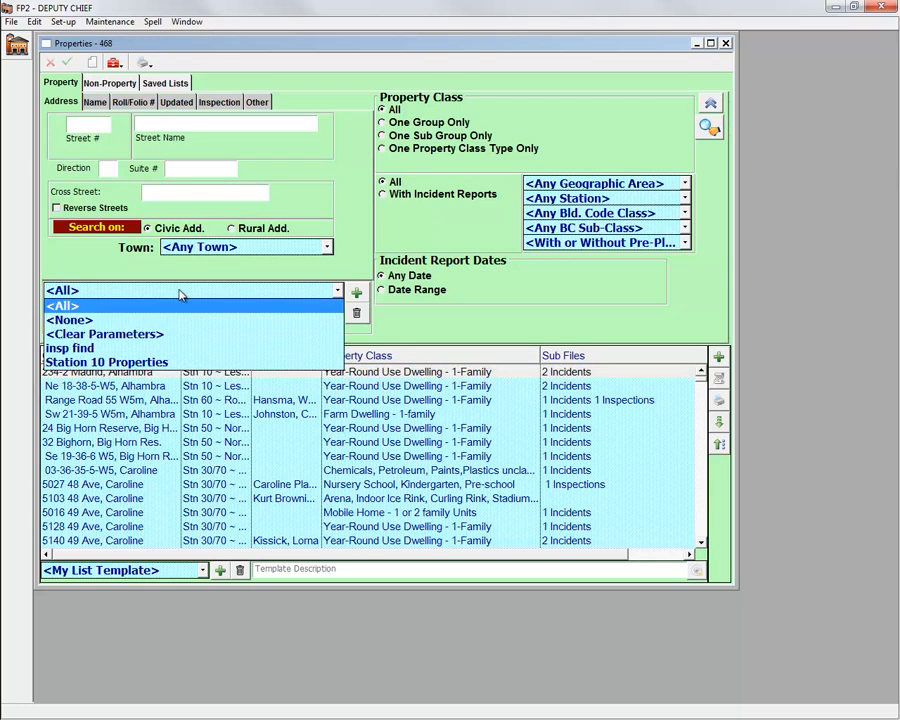
click(130, 364)
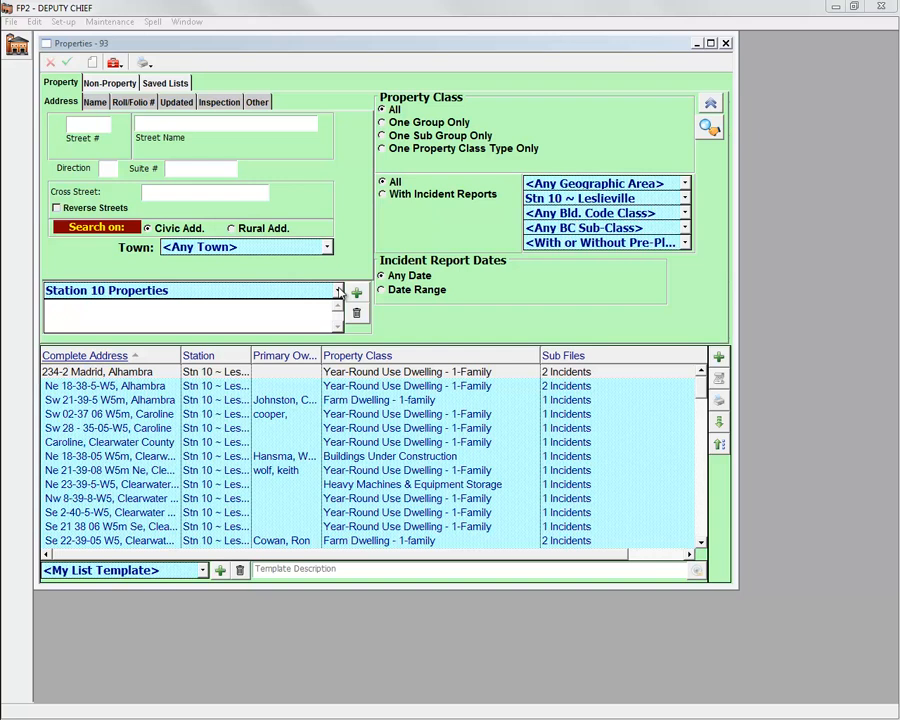
click(338, 290)
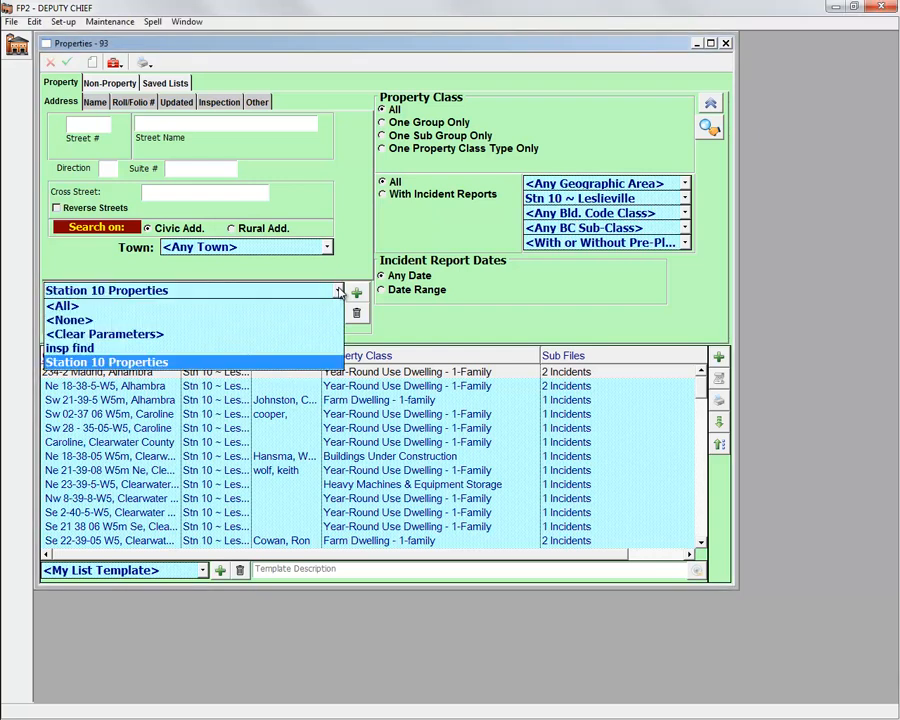
click(338, 290)
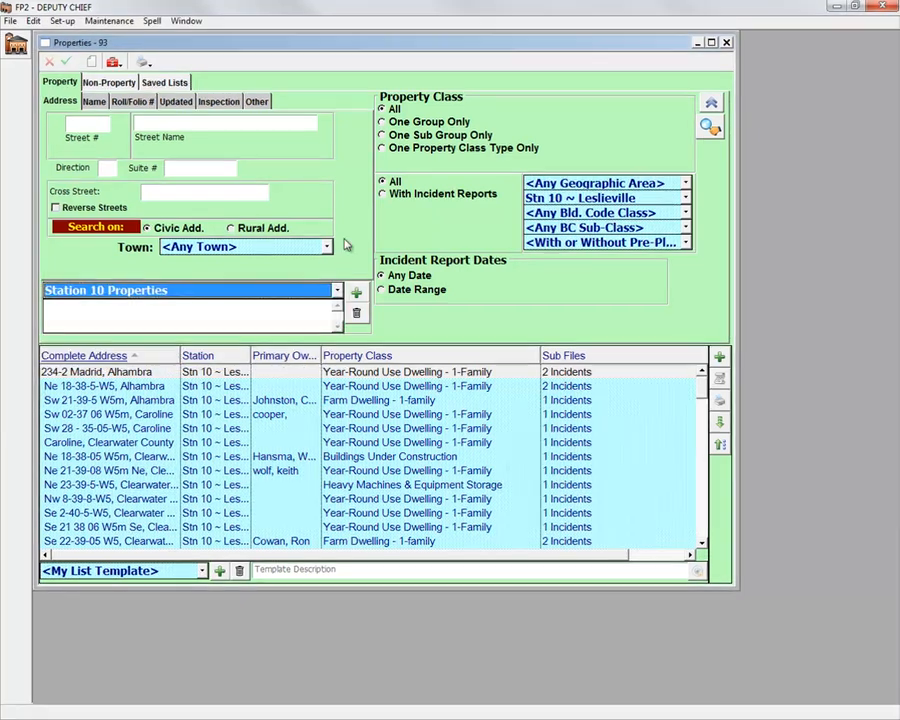
Step: Make the current Station 10 Properties search the default, then close the list
right_click(343, 243)
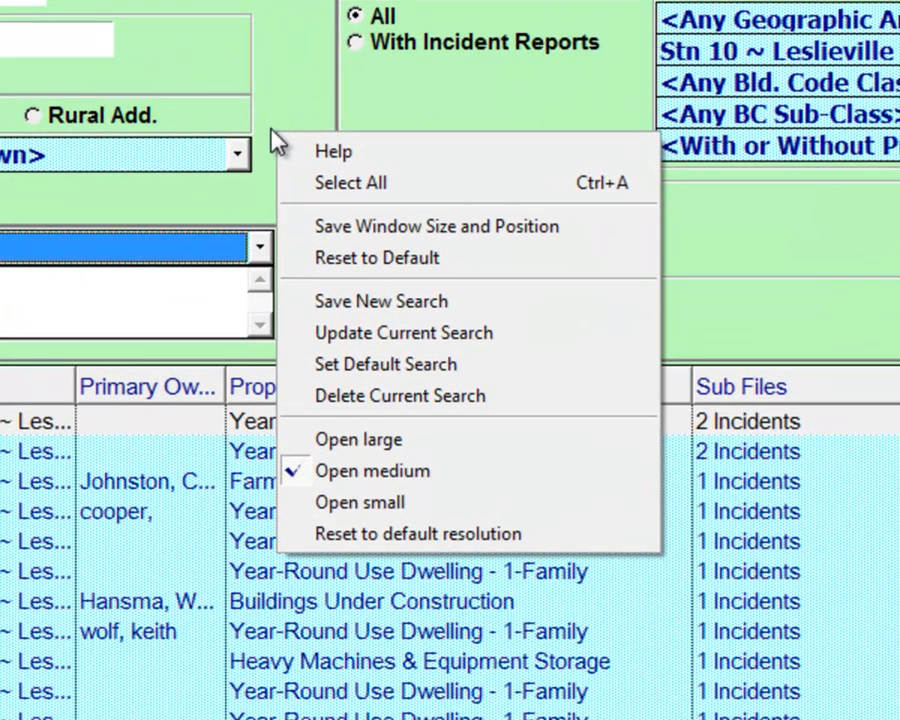
click(330, 366)
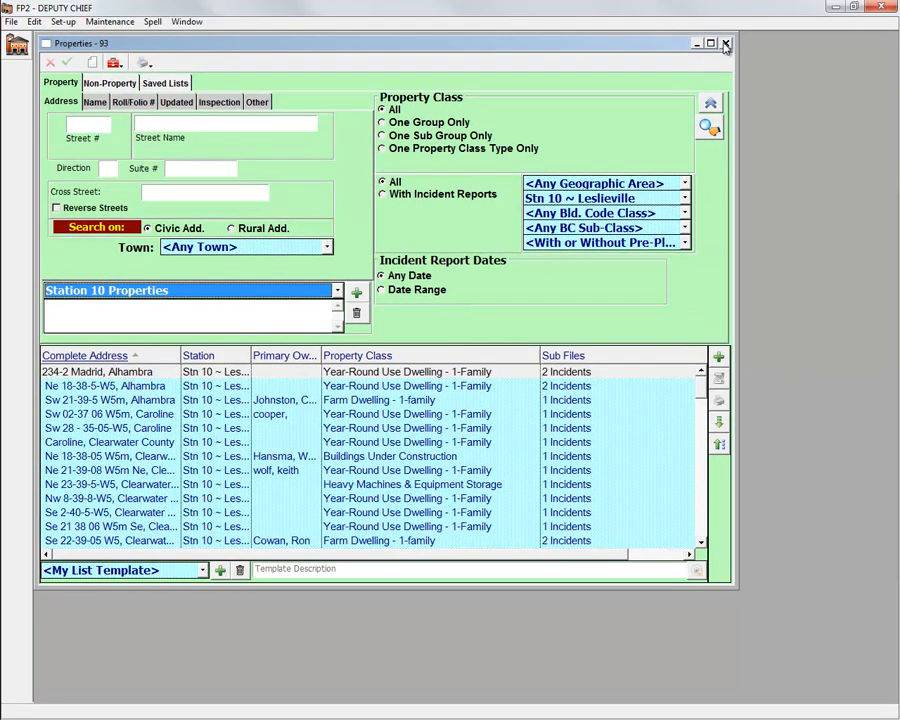
click(726, 45)
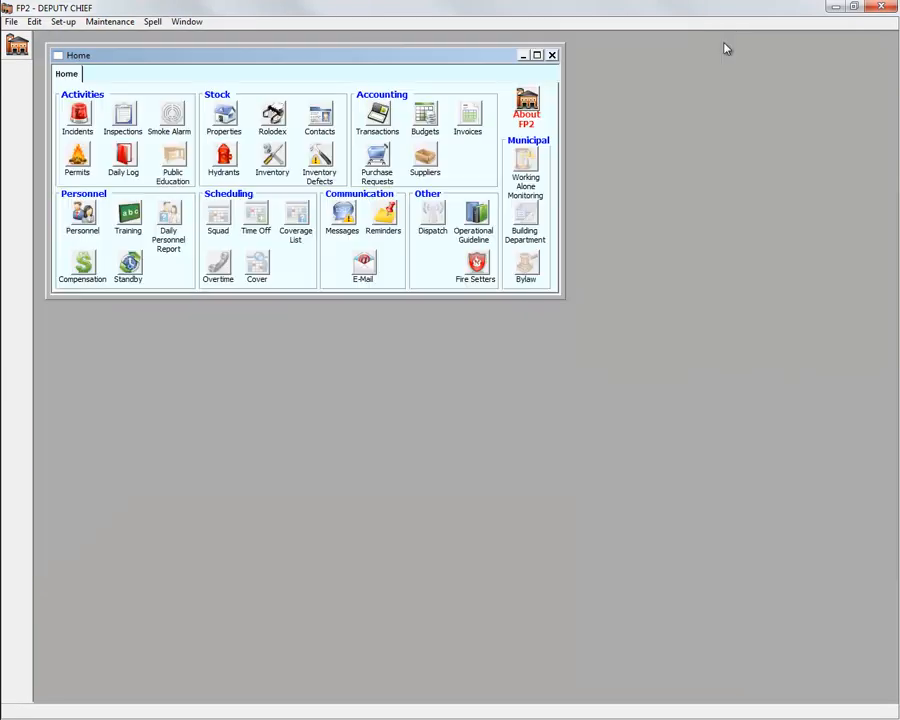
Step: Reopen Properties, shrink the window, and save its new size and position
click(228, 117)
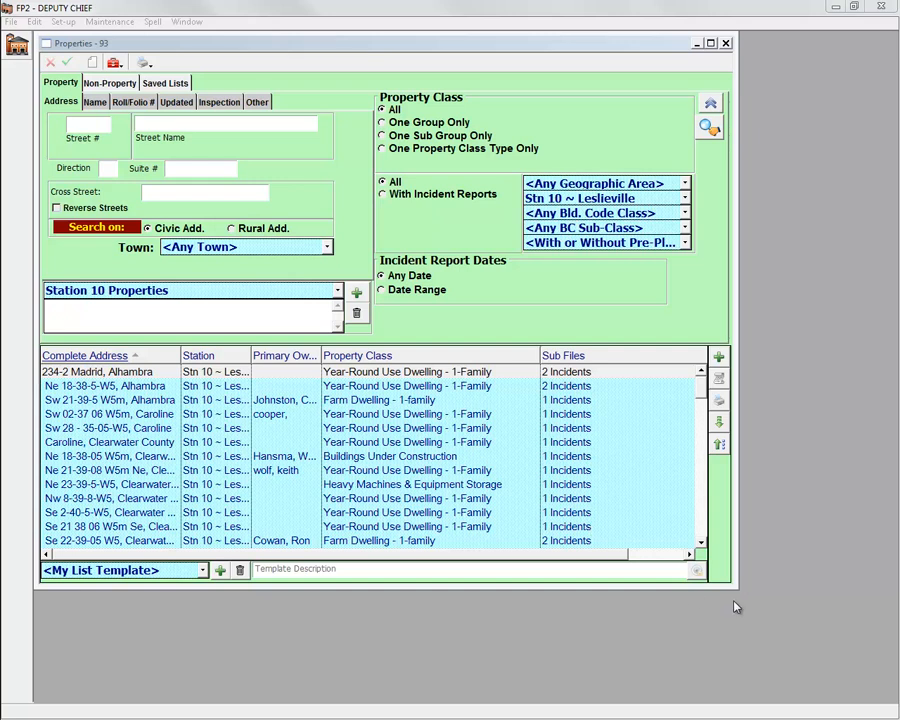
drag(732, 586, 757, 478)
right_click(394, 220)
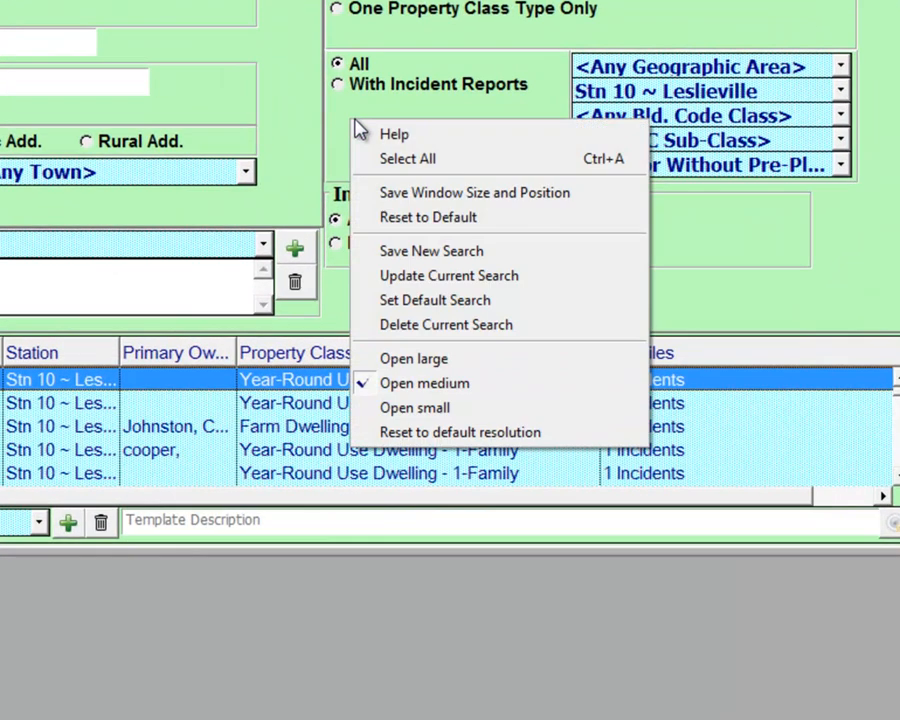
click(411, 203)
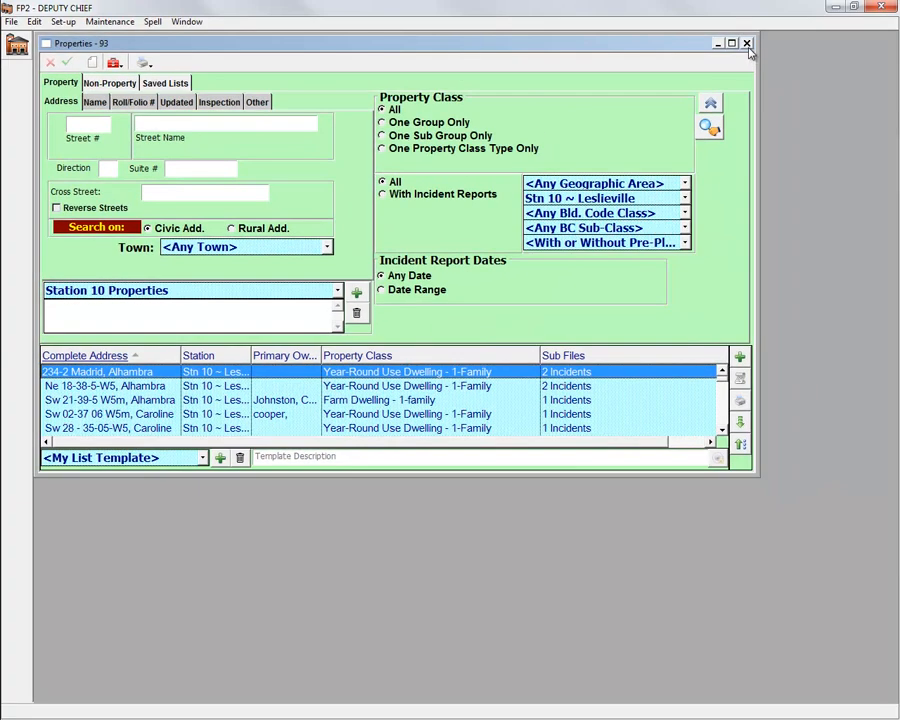
Step: Reopen the Properties list at its saved size, then go to File > Preferences
click(747, 44)
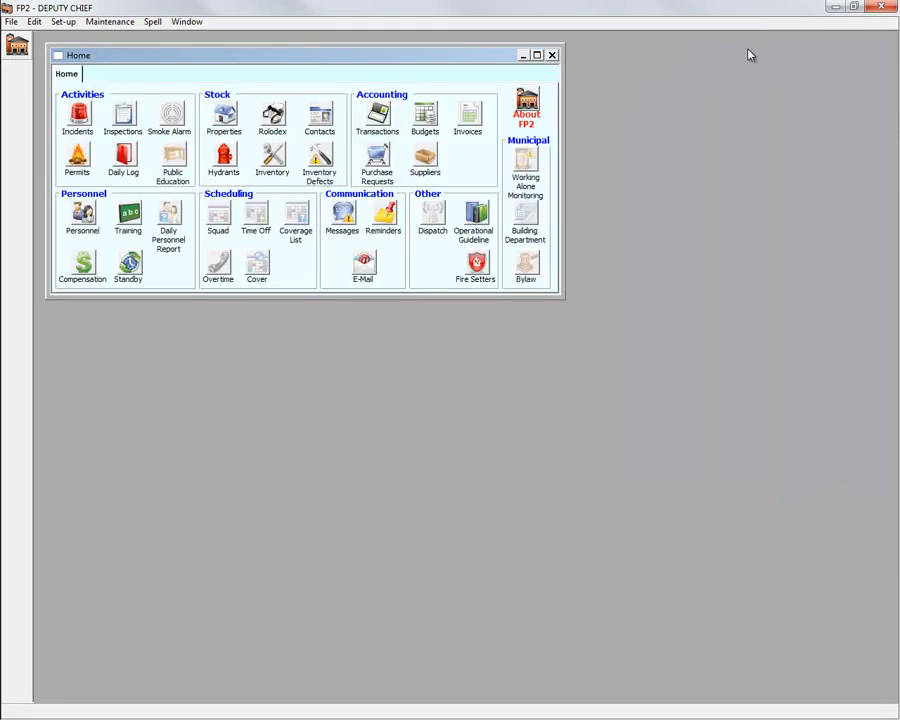
click(228, 120)
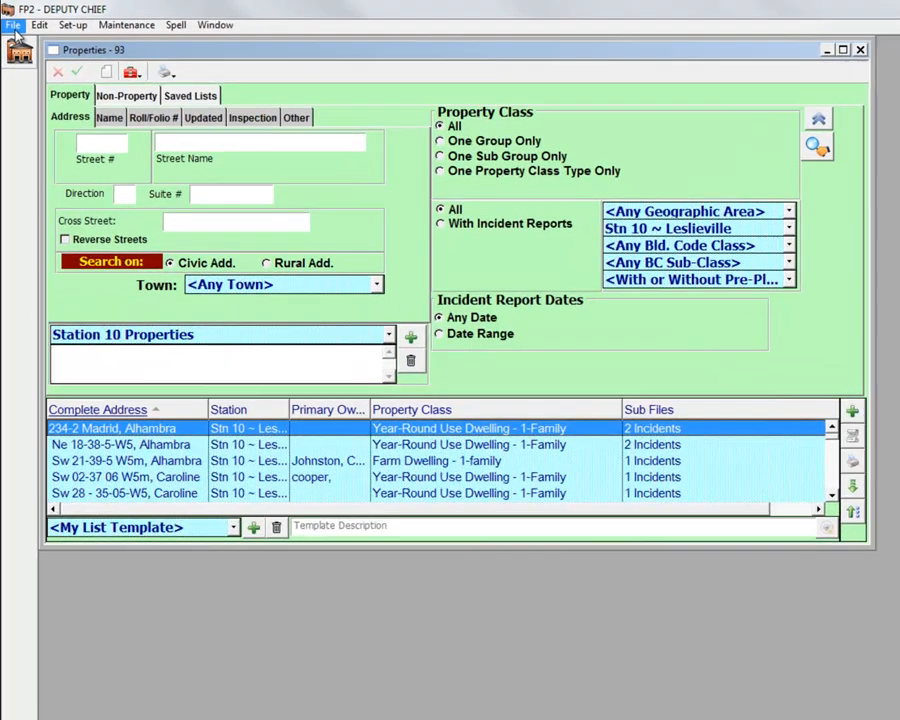
click(12, 22)
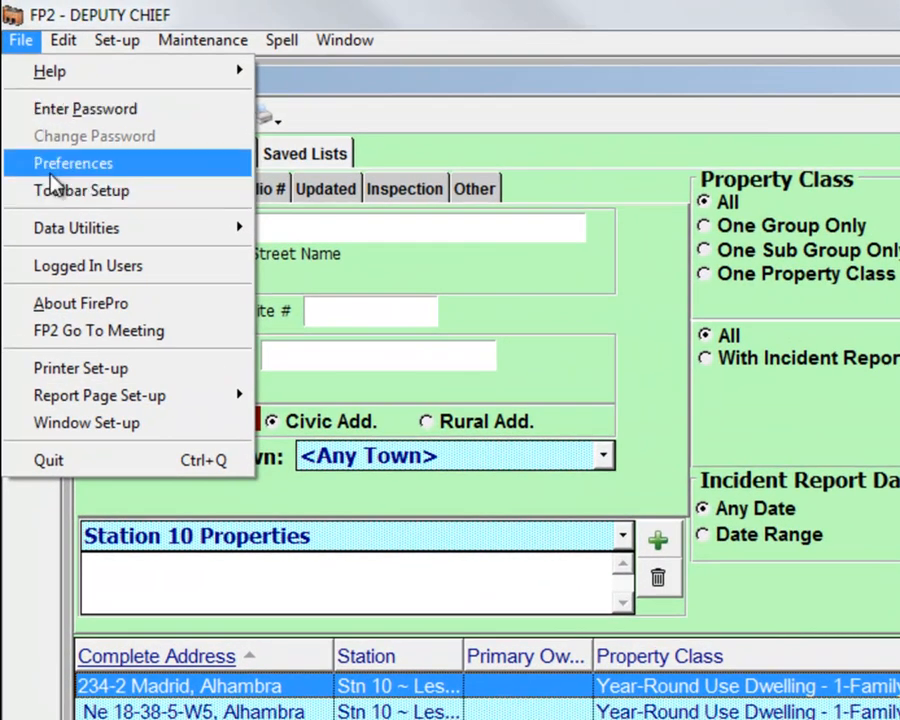
click(52, 166)
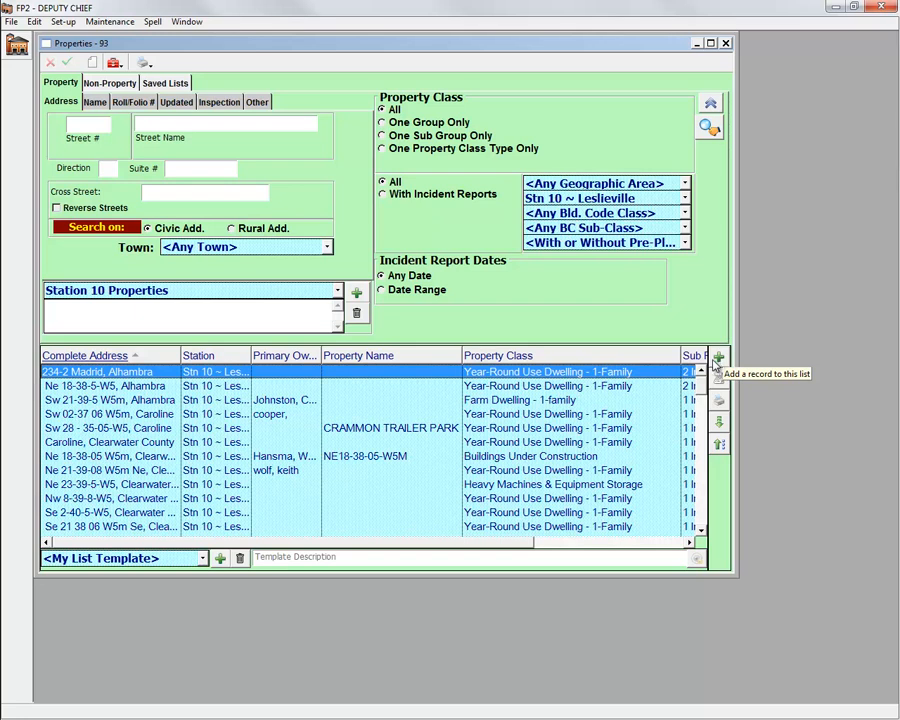
double_click(603, 374)
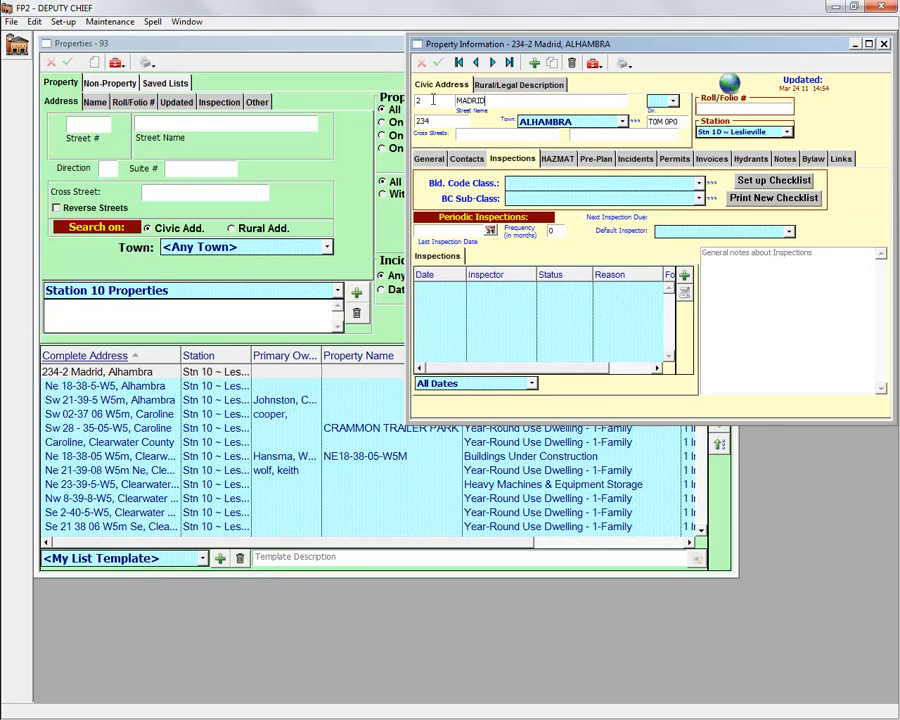
click(433, 99)
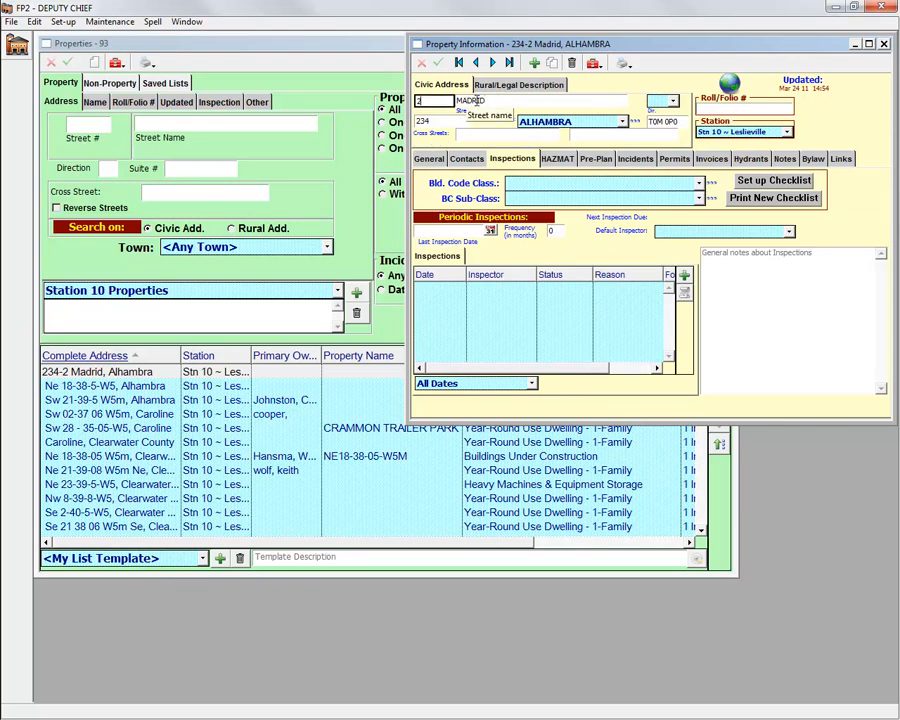
click(540, 103)
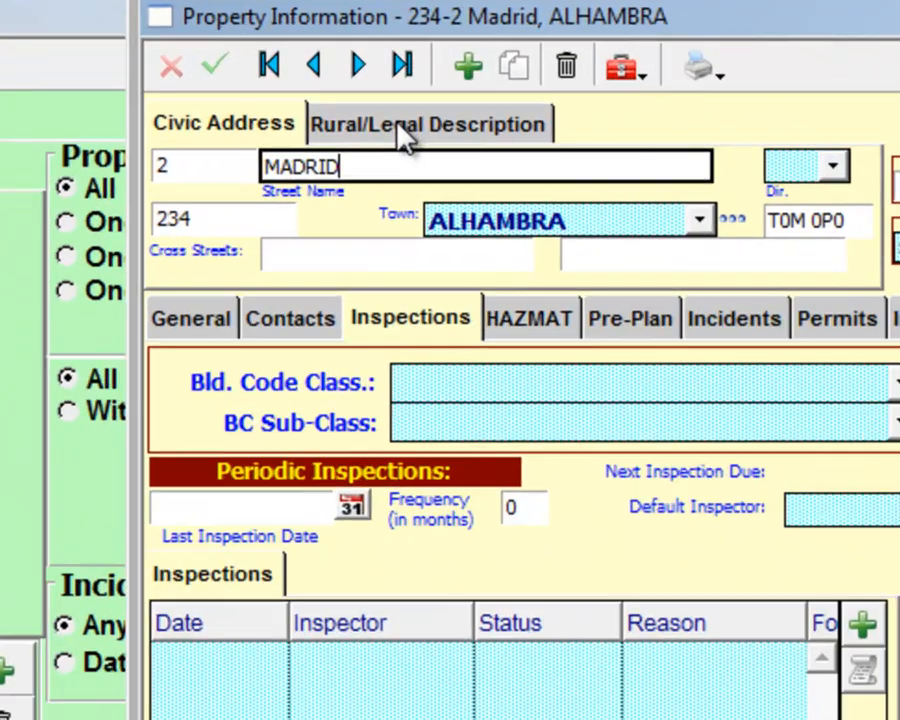
click(405, 135)
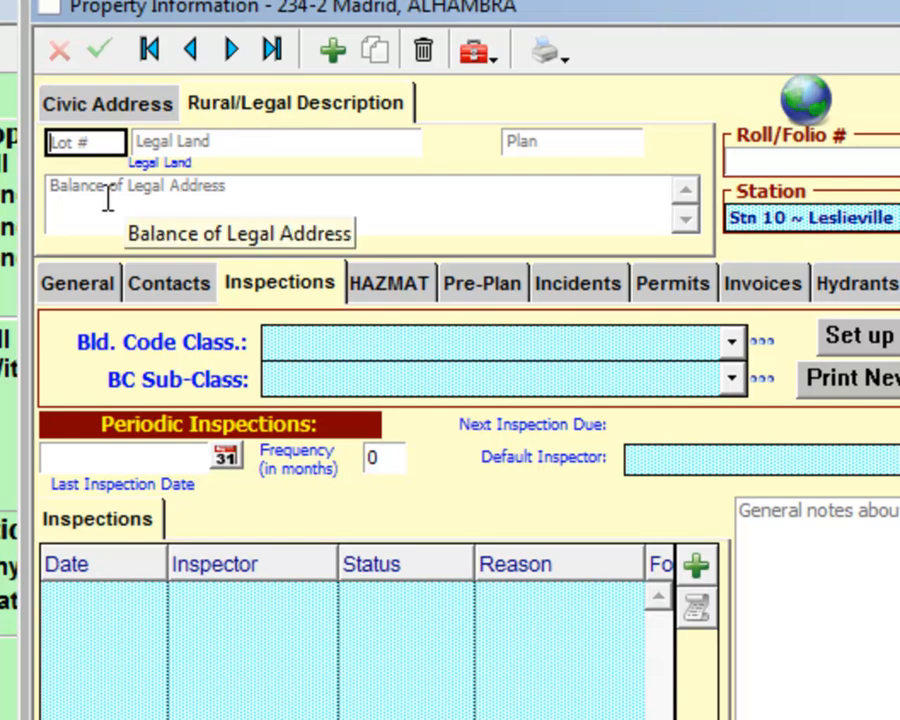
click(107, 200)
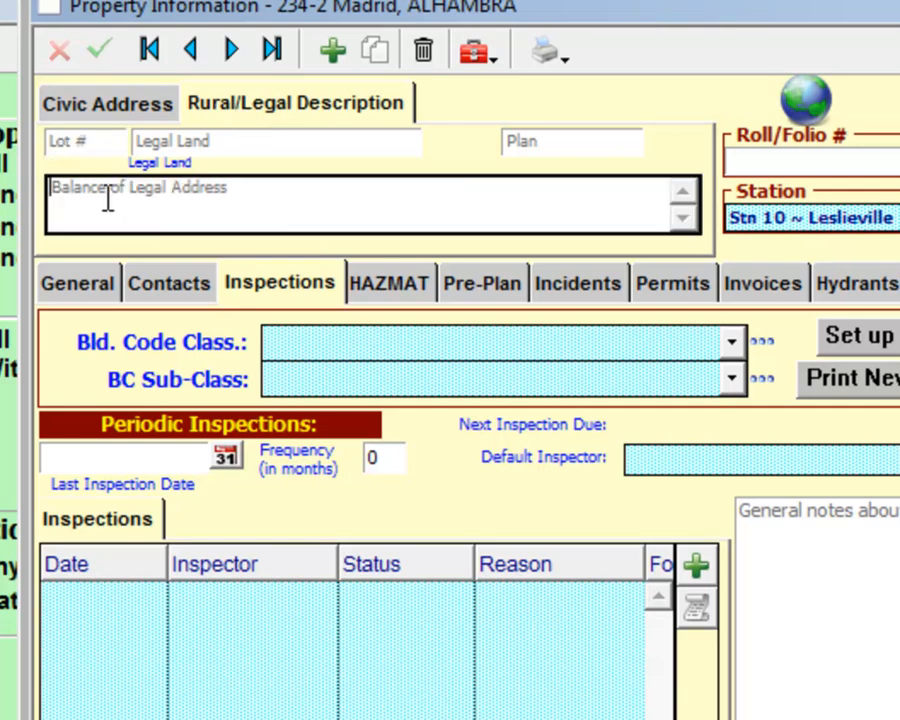
text(Other info)
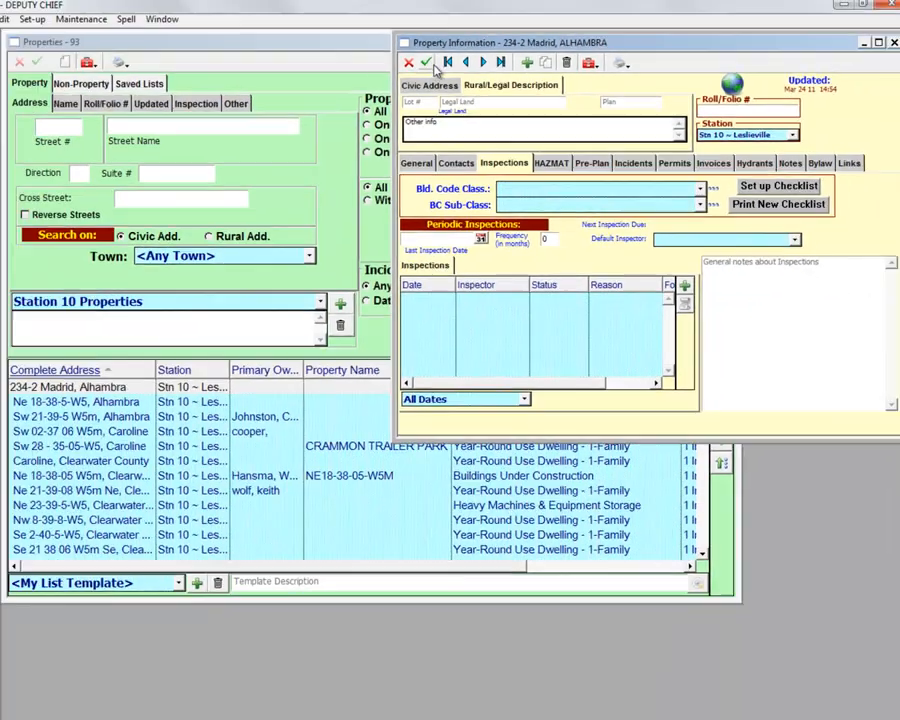
click(426, 62)
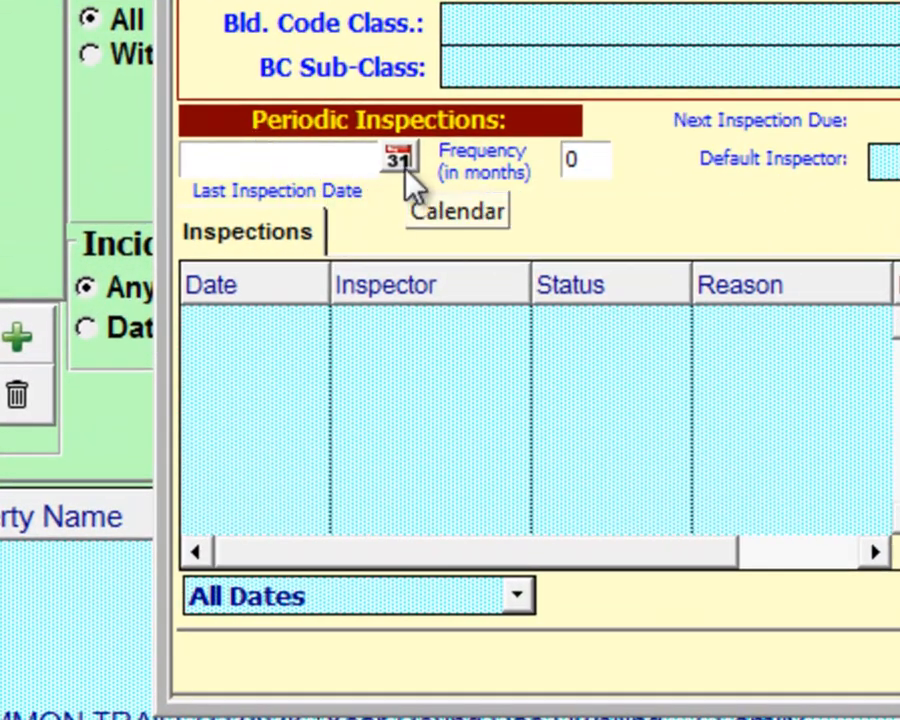
Step: Change the Last Inspection Date from Aug 5 11 to Aug 12 11
click(328, 155)
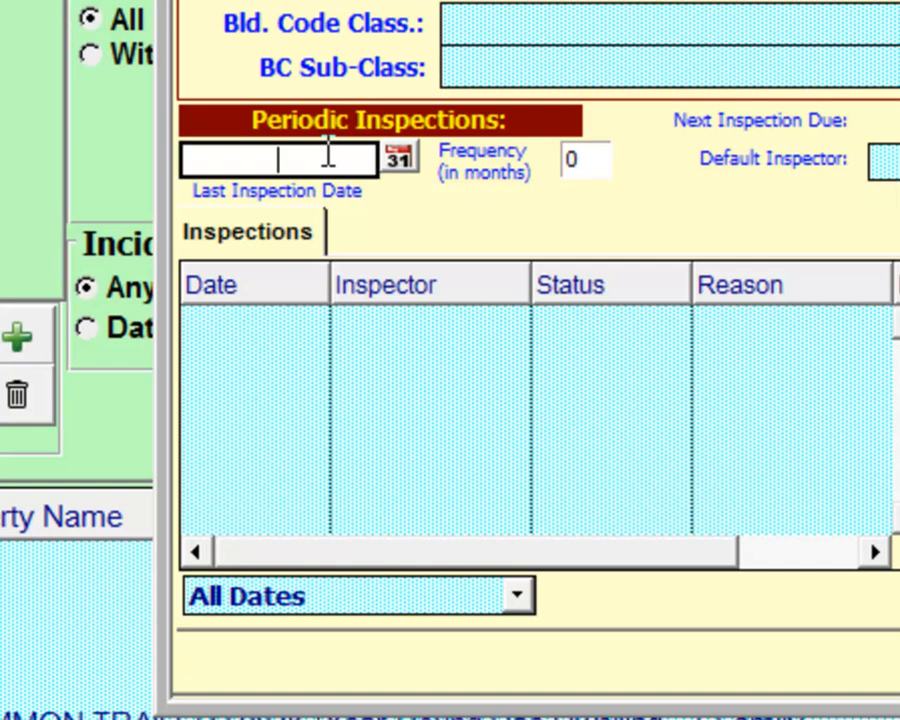
click(392, 160)
click(437, 530)
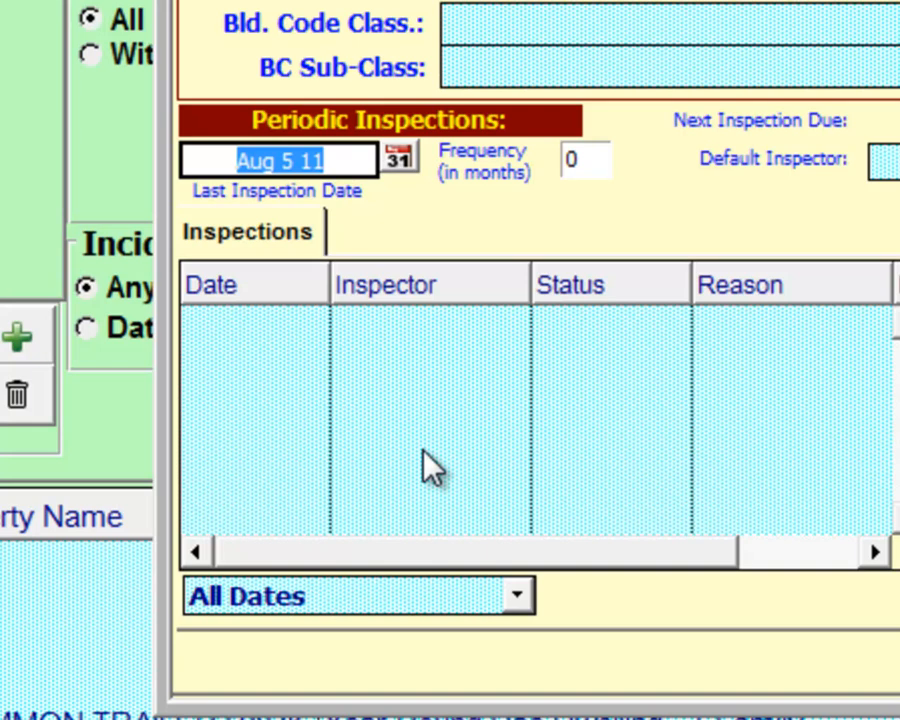
key(BackSpace)
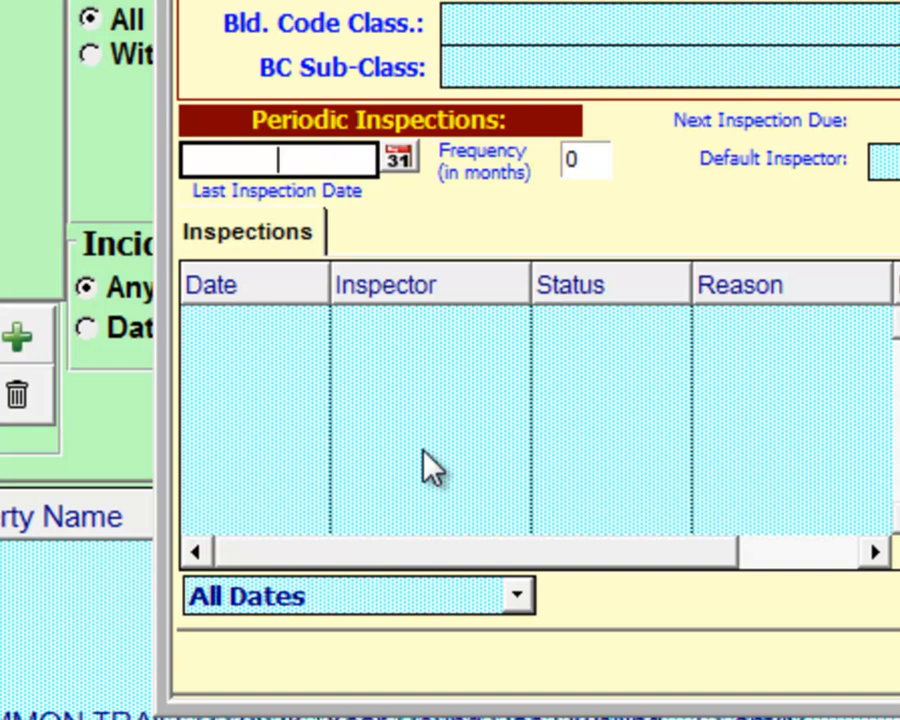
text(12)
click(458, 226)
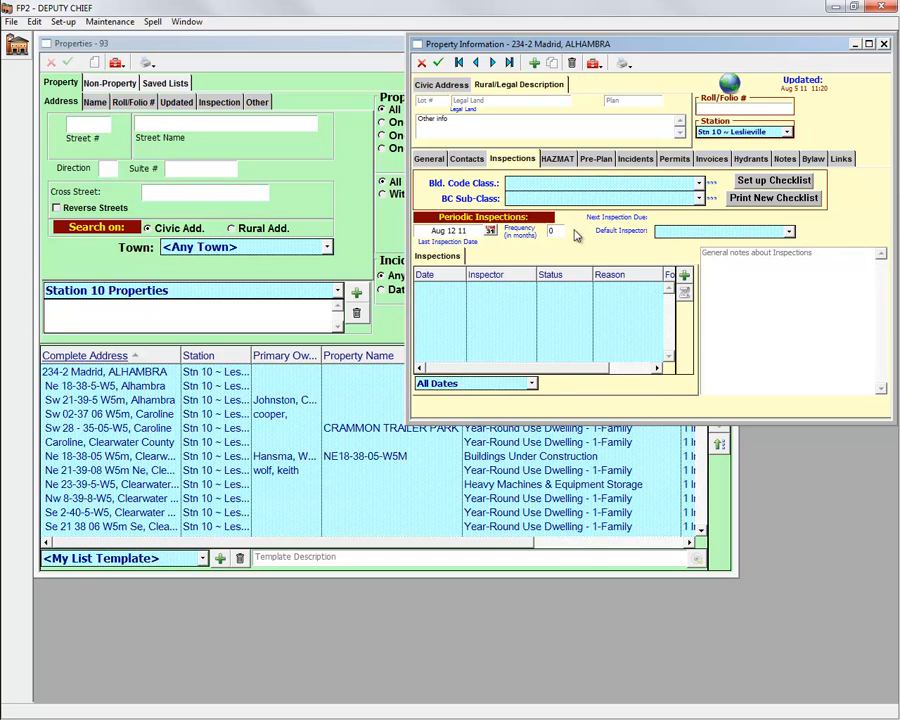
Step: On the General section, set Major Occupancy to 39 - Residential - with business
click(430, 159)
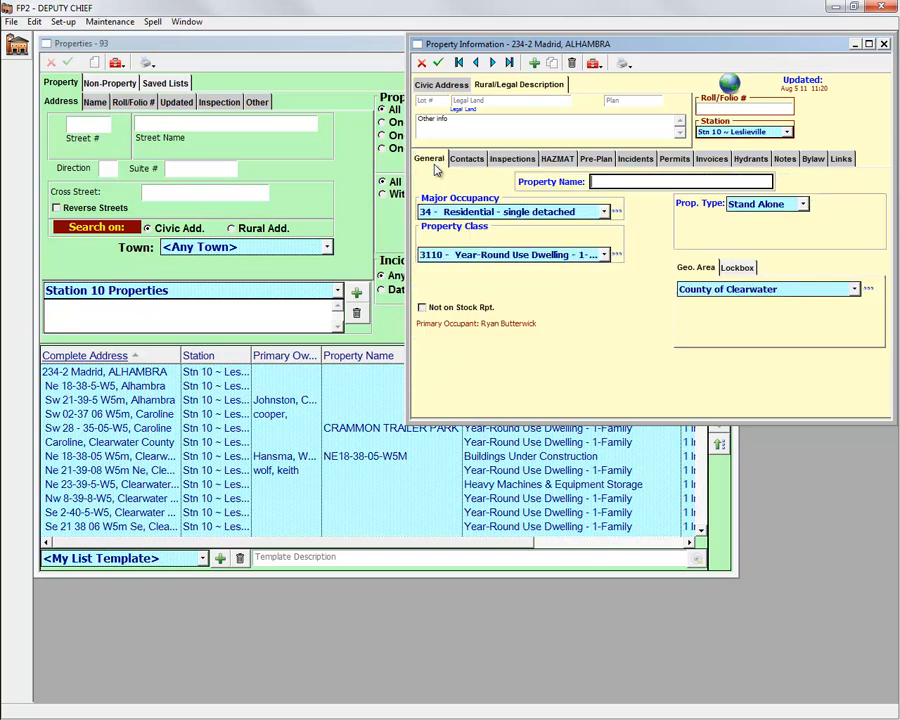
click(461, 213)
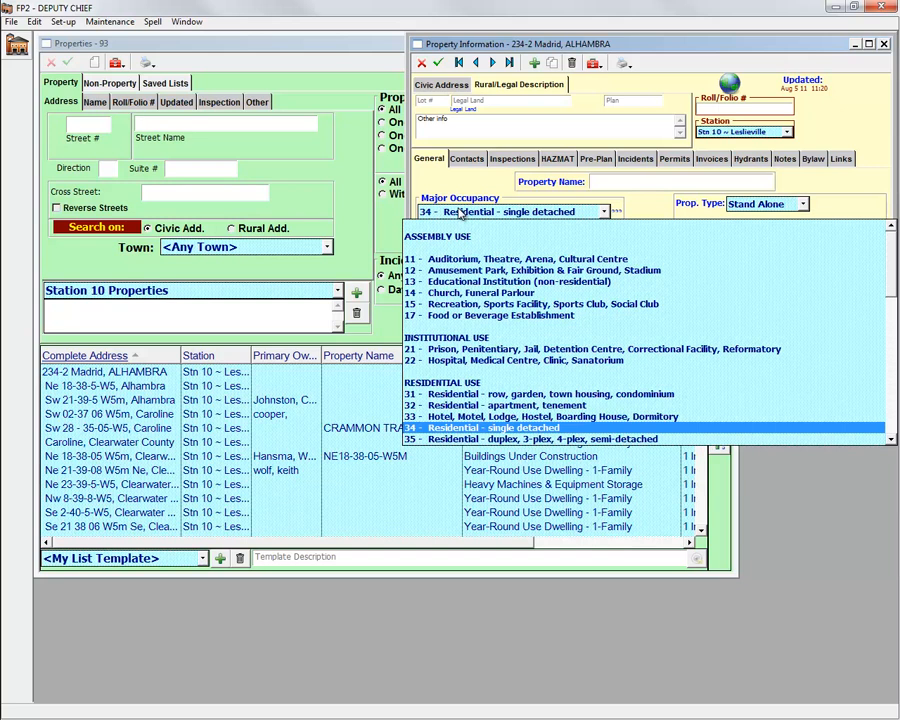
click(461, 213)
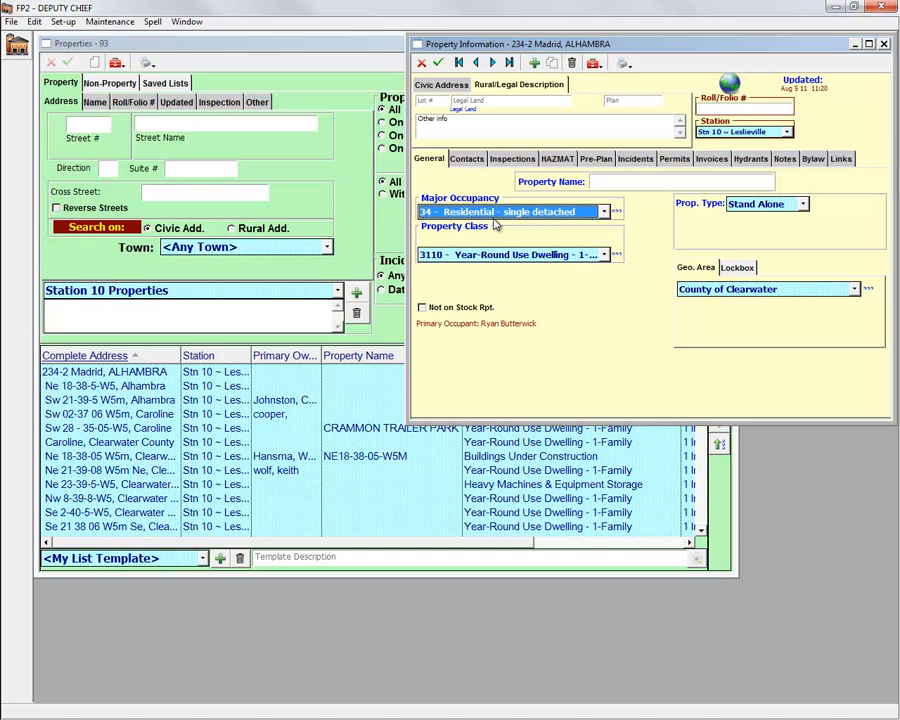
scroll(494, 223, up, 1)
scroll(494, 223, down, 1)
scroll(494, 224, up, 1)
scroll(494, 224, down, 2)
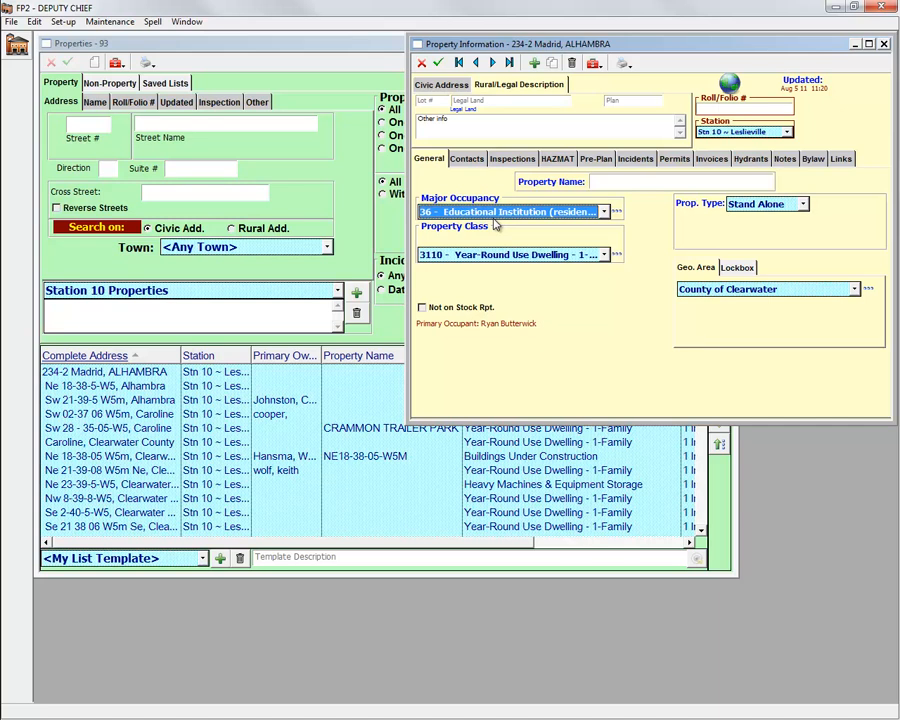
scroll(494, 224, down, 3)
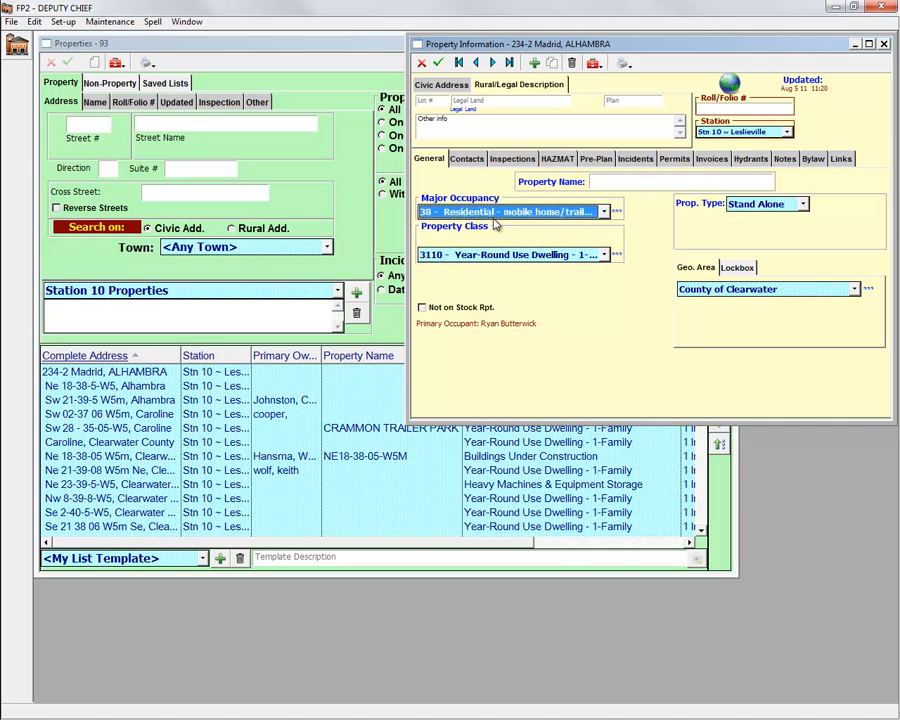
scroll(494, 224, down, 1)
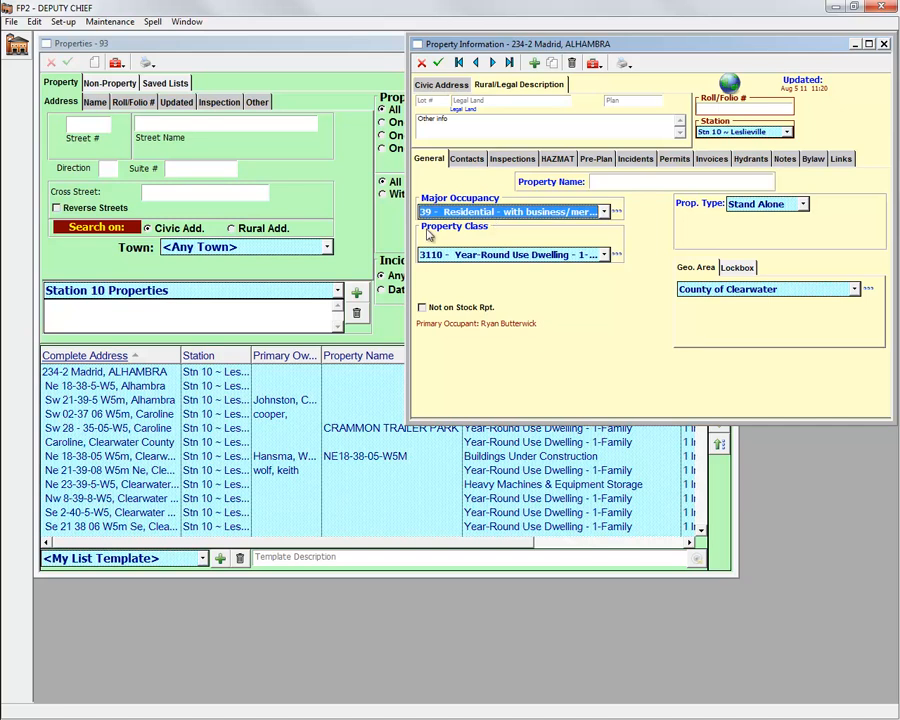
click(618, 211)
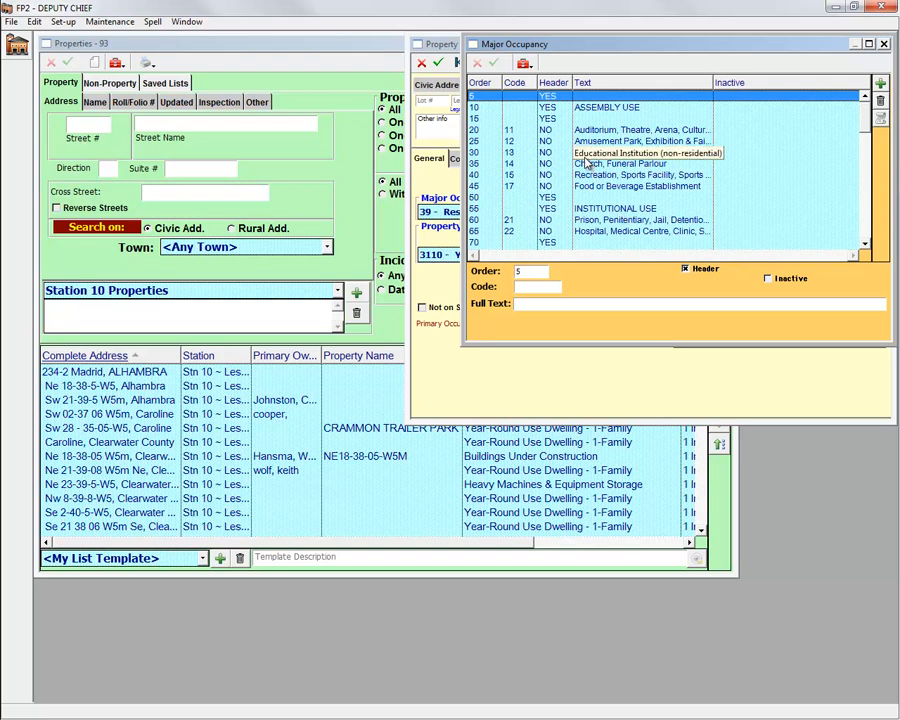
click(884, 45)
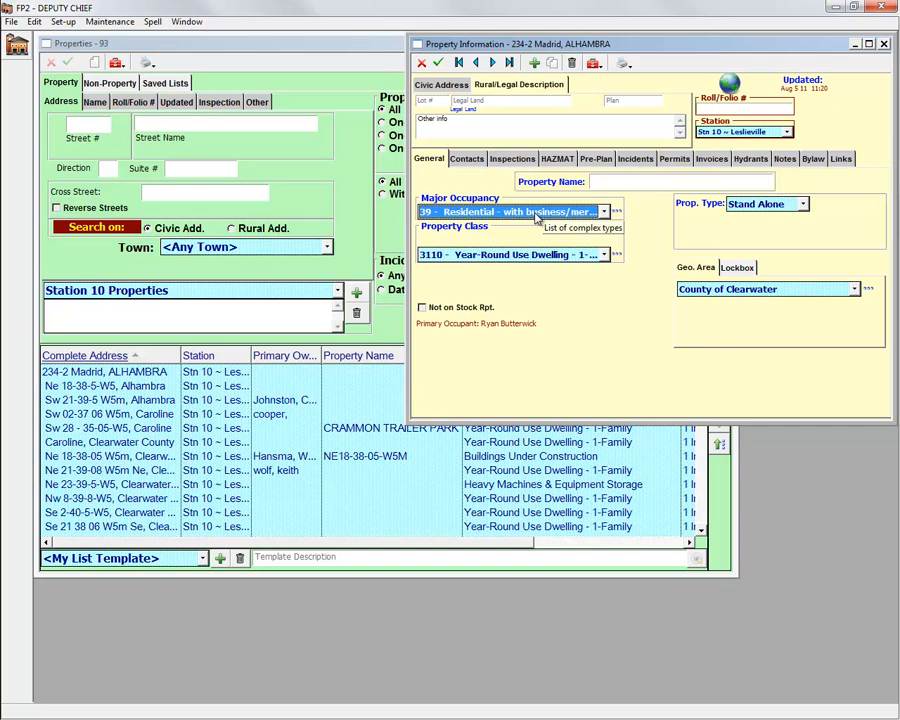
click(617, 212)
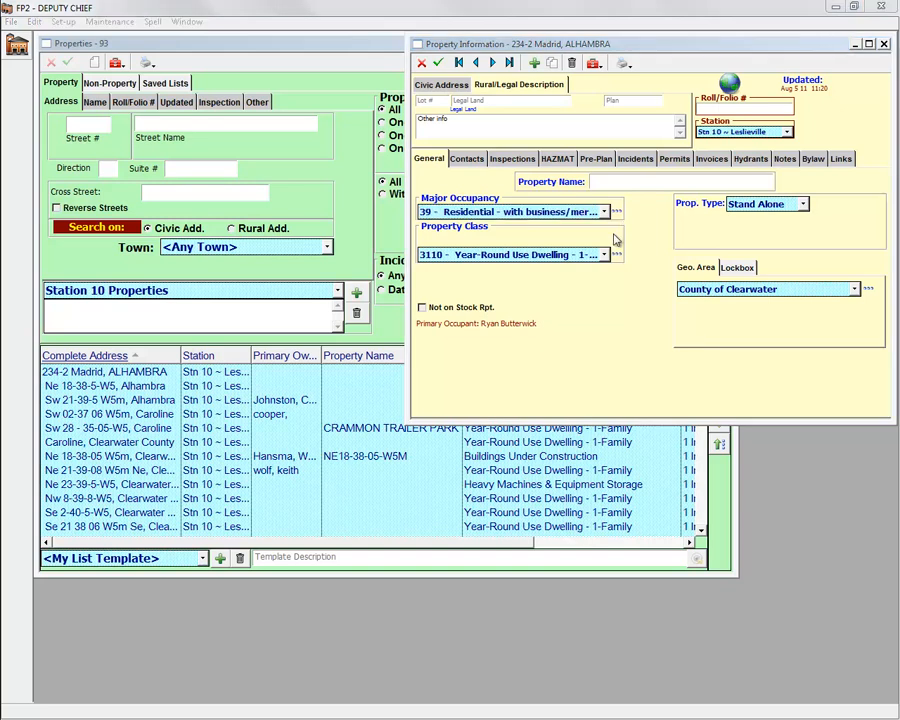
Step: Leave Not on Stock Rpt. unticked and select the Compressed Air Cylinder entry under HAZMAT
click(422, 309)
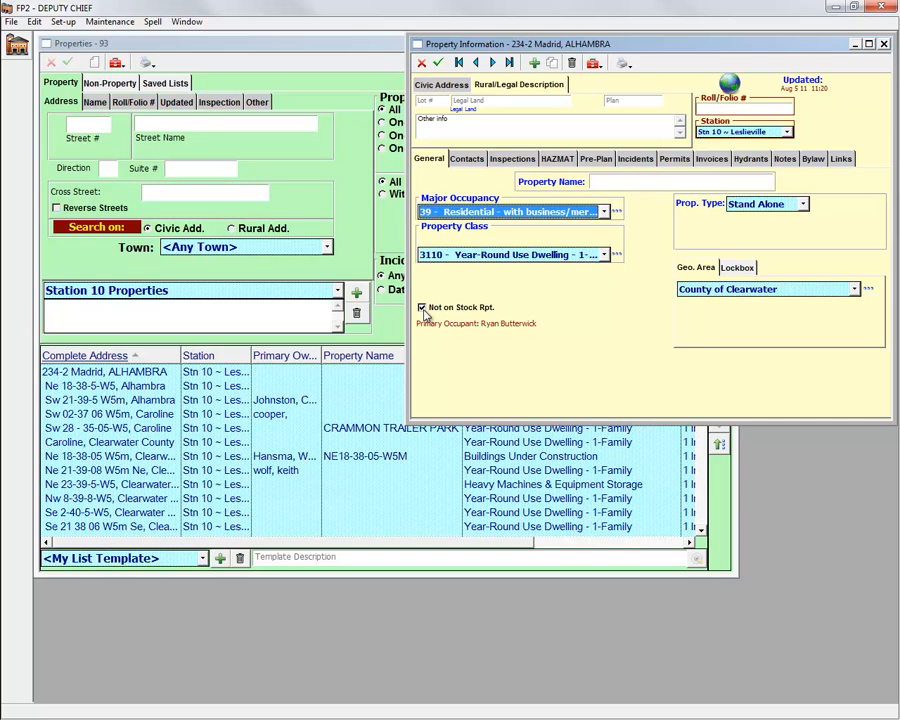
click(422, 308)
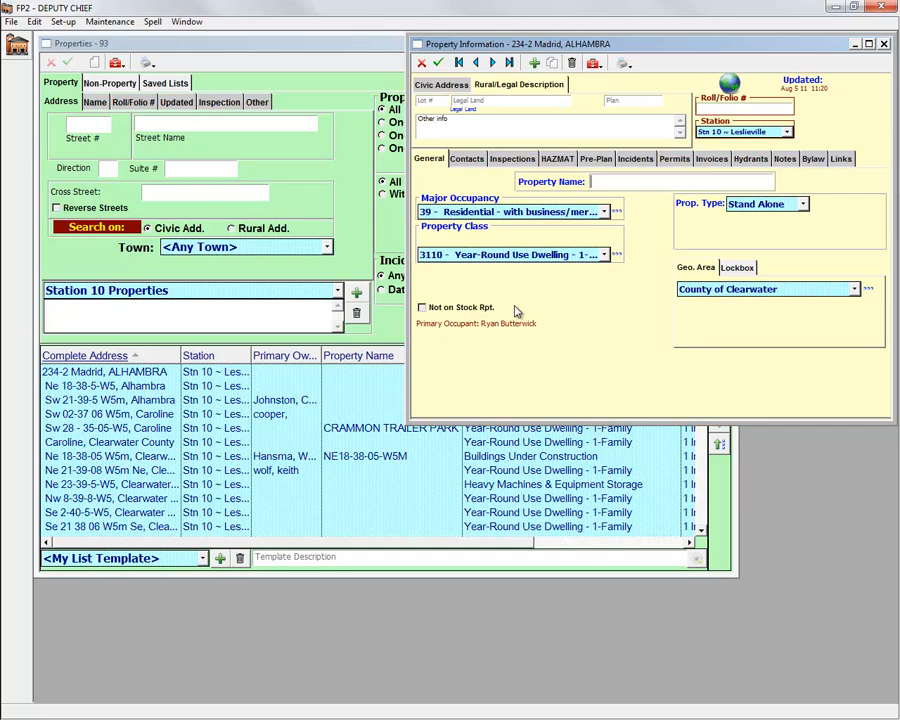
click(466, 162)
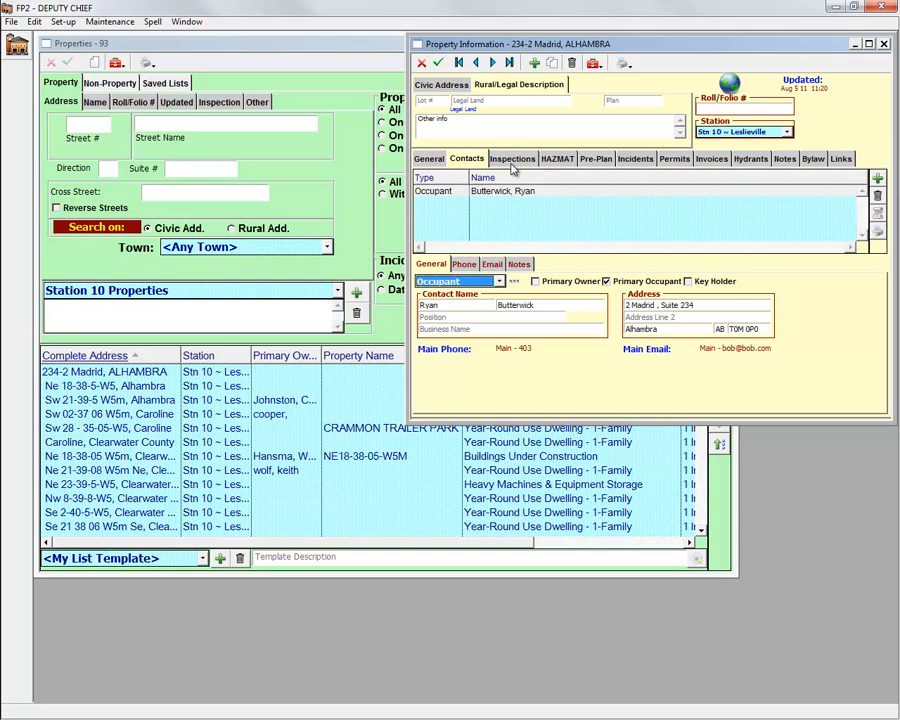
click(511, 162)
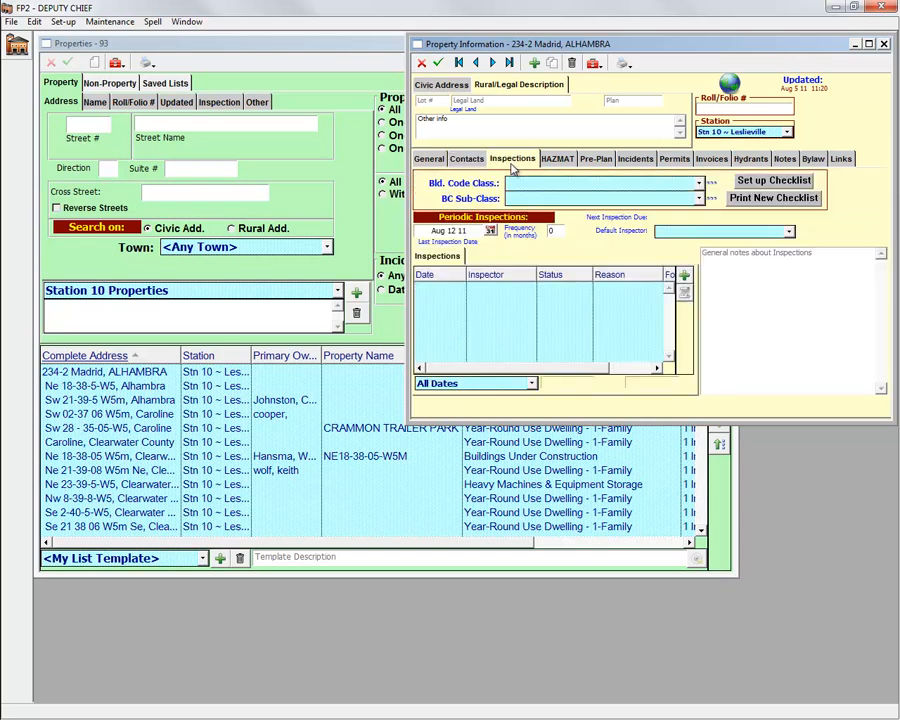
click(557, 162)
click(512, 159)
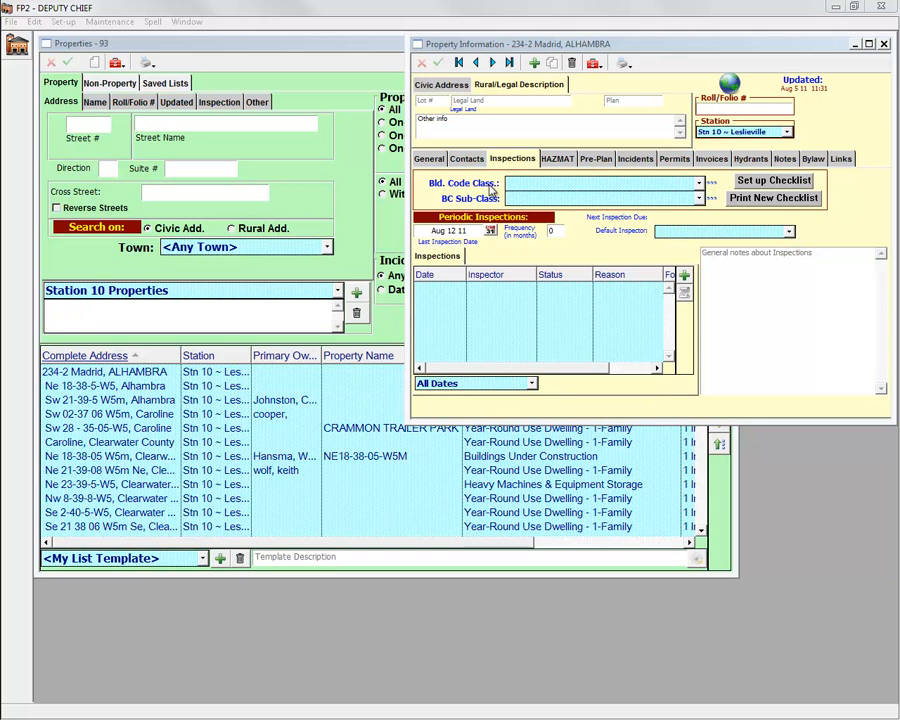
click(553, 160)
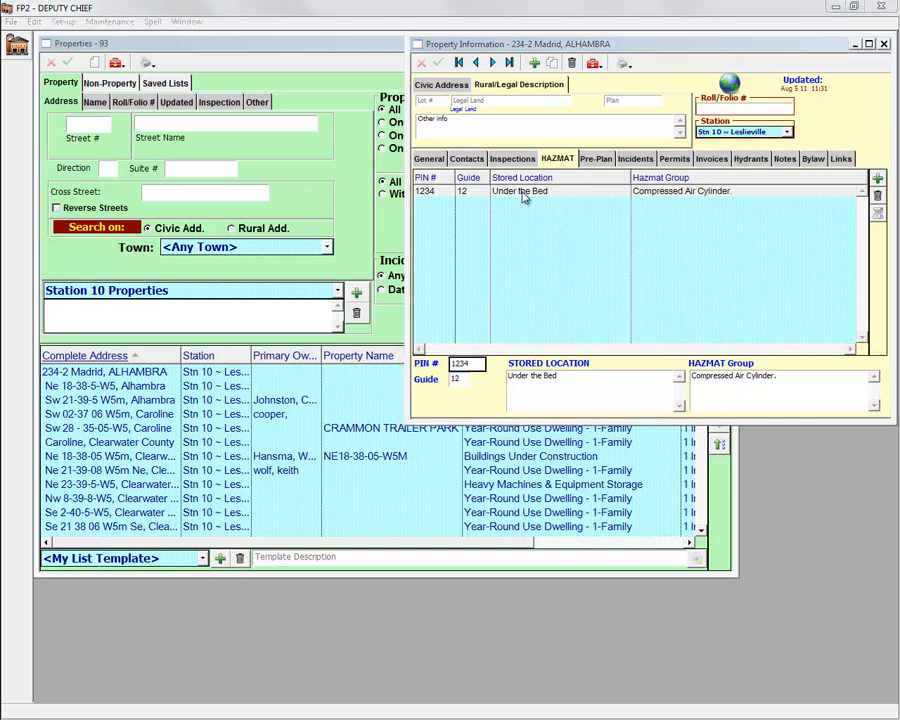
click(522, 196)
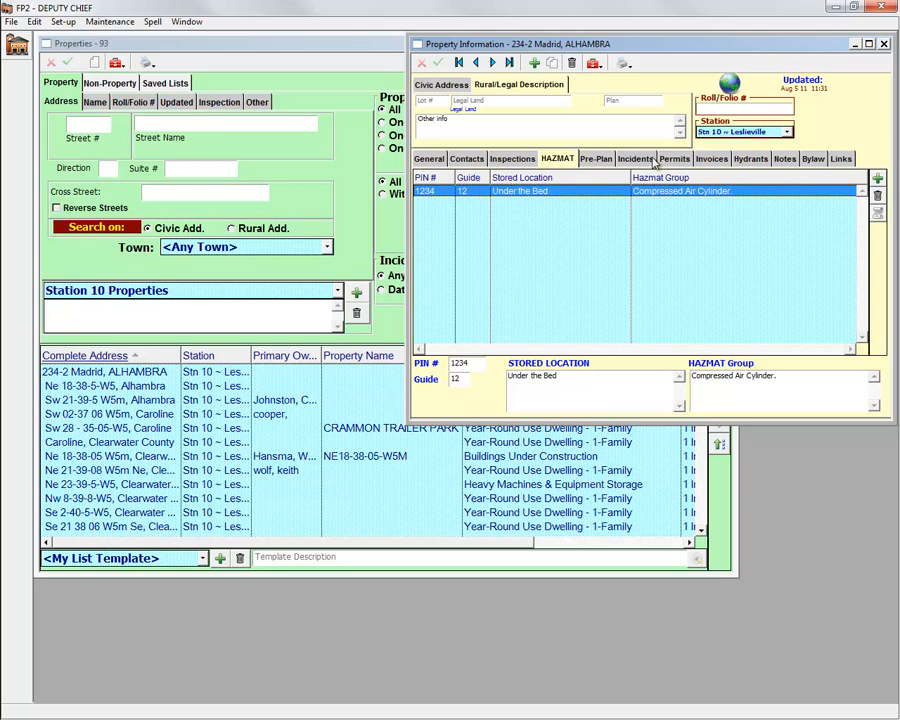
Step: Show the property's incidents for All Dates, then go to the empty Pictures page
click(645, 161)
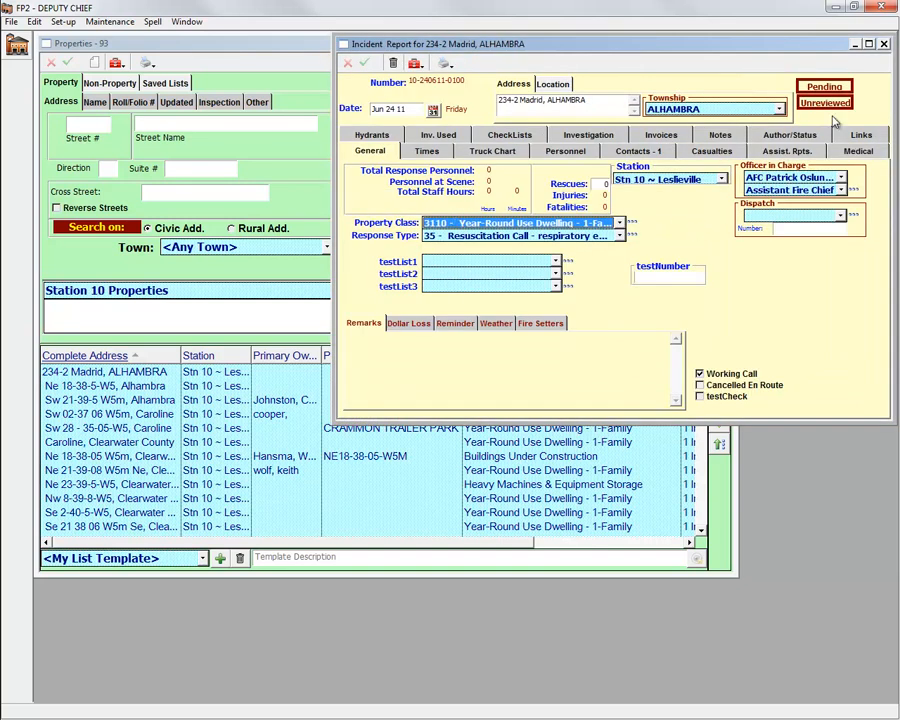
click(883, 46)
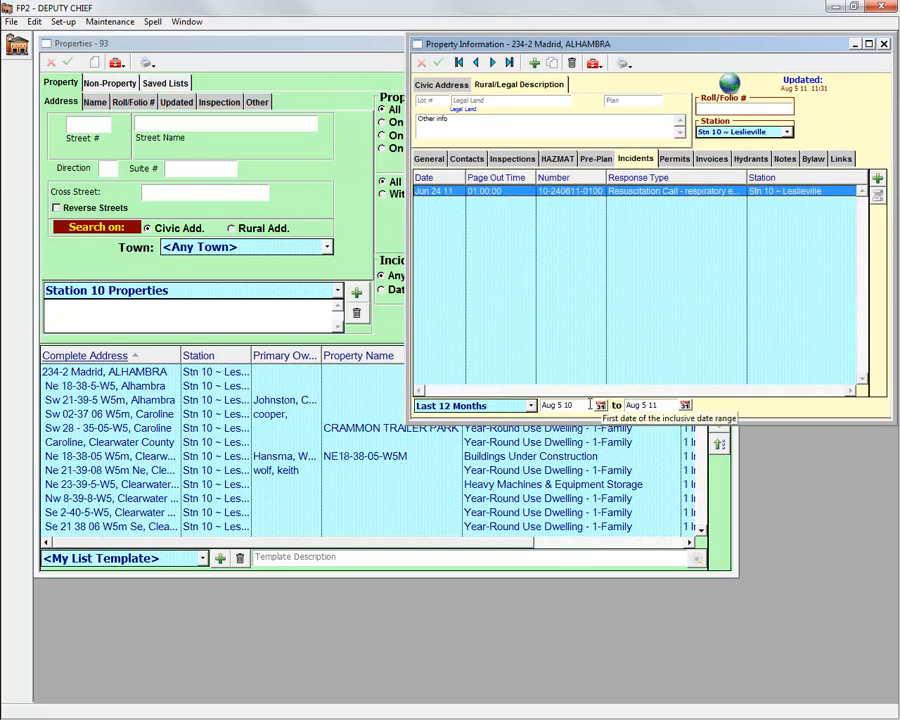
click(519, 411)
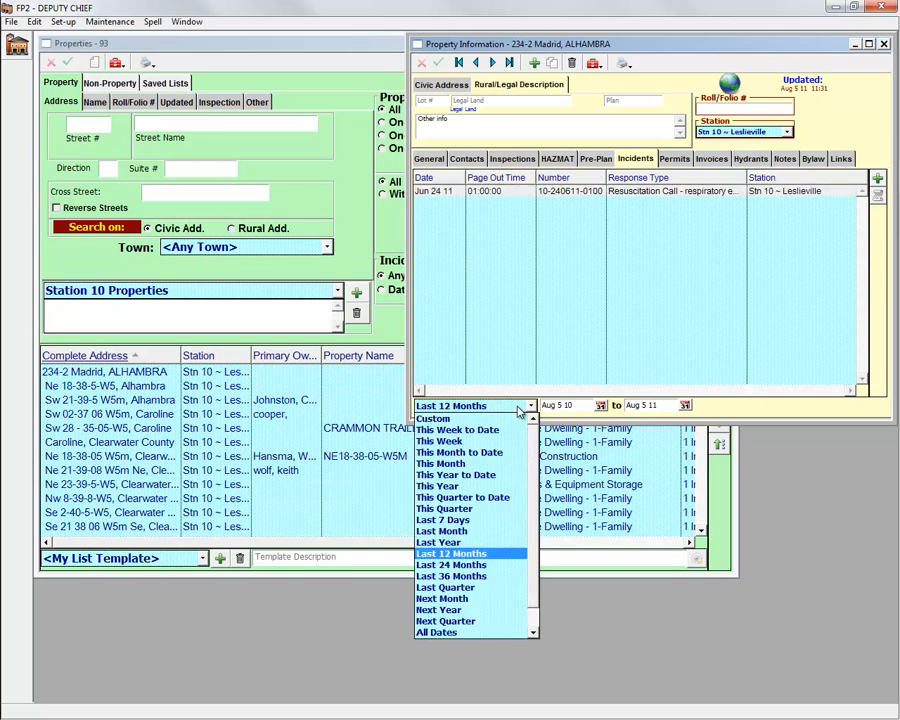
click(477, 640)
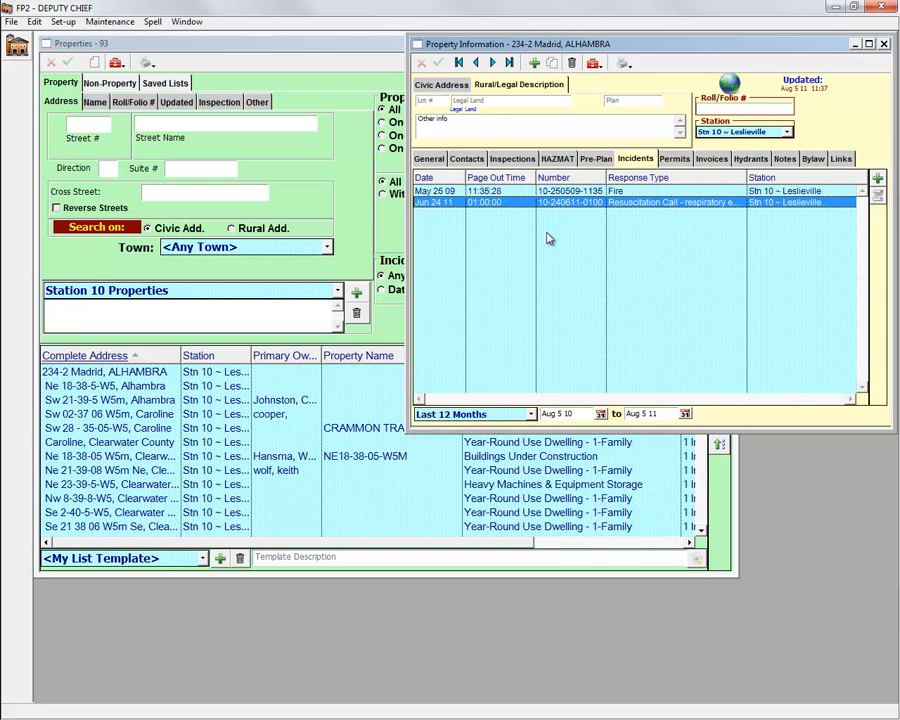
click(840, 162)
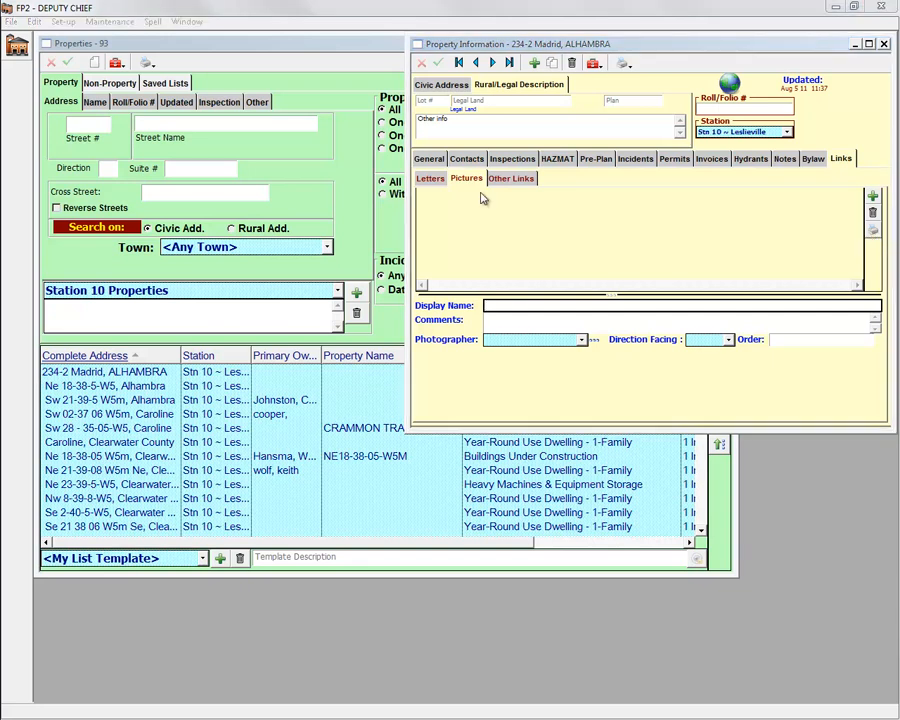
Step: Drag photos P1150012 through P1150020 from the Dashwood folder into the Pictures panel
click(855, 8)
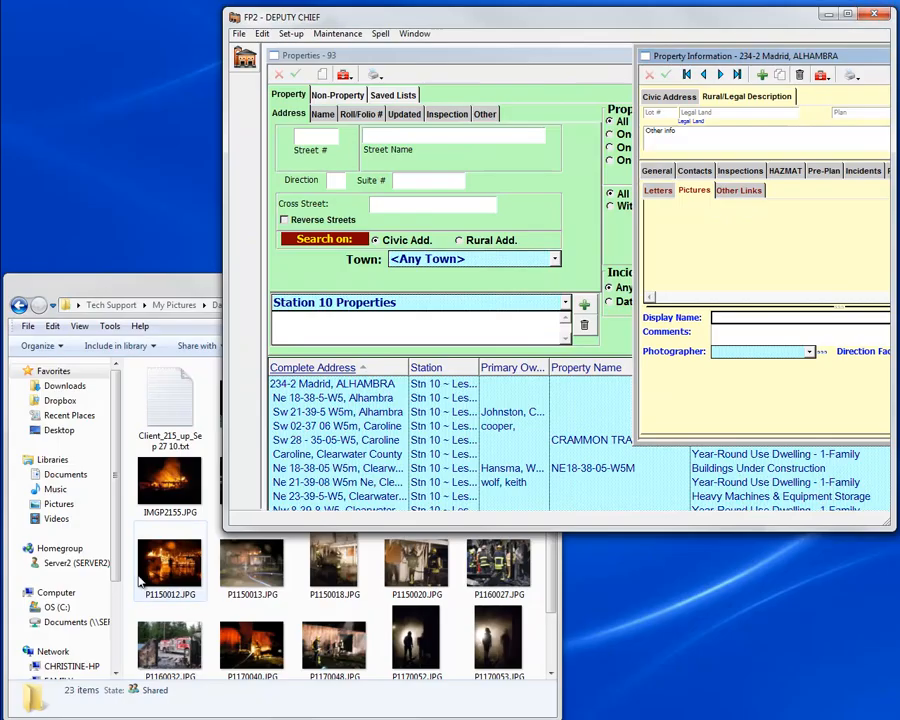
click(170, 562)
shift+click(406, 572)
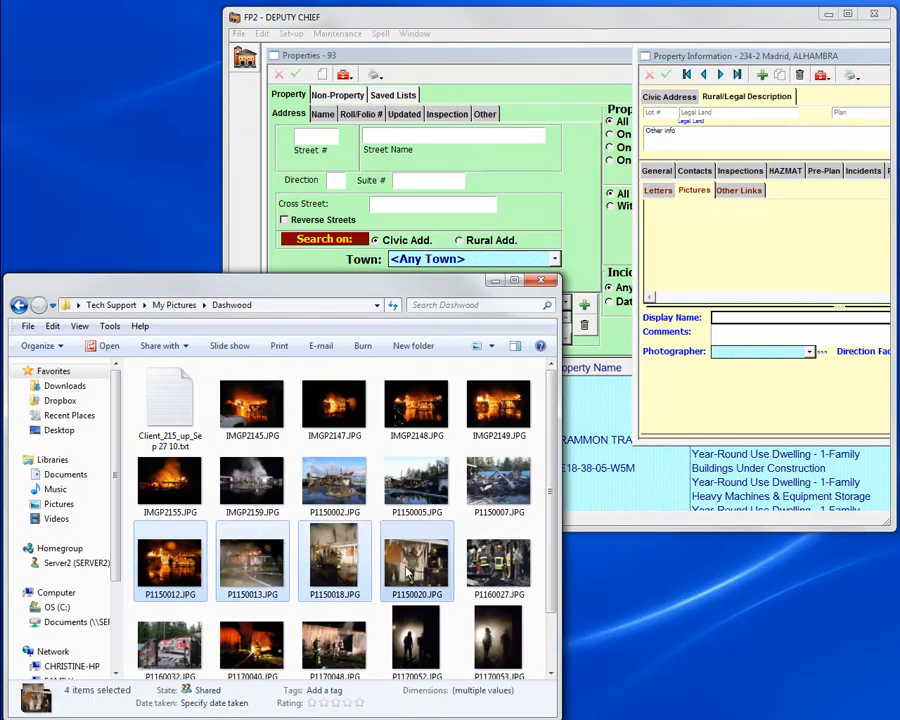
drag(406, 572, 731, 258)
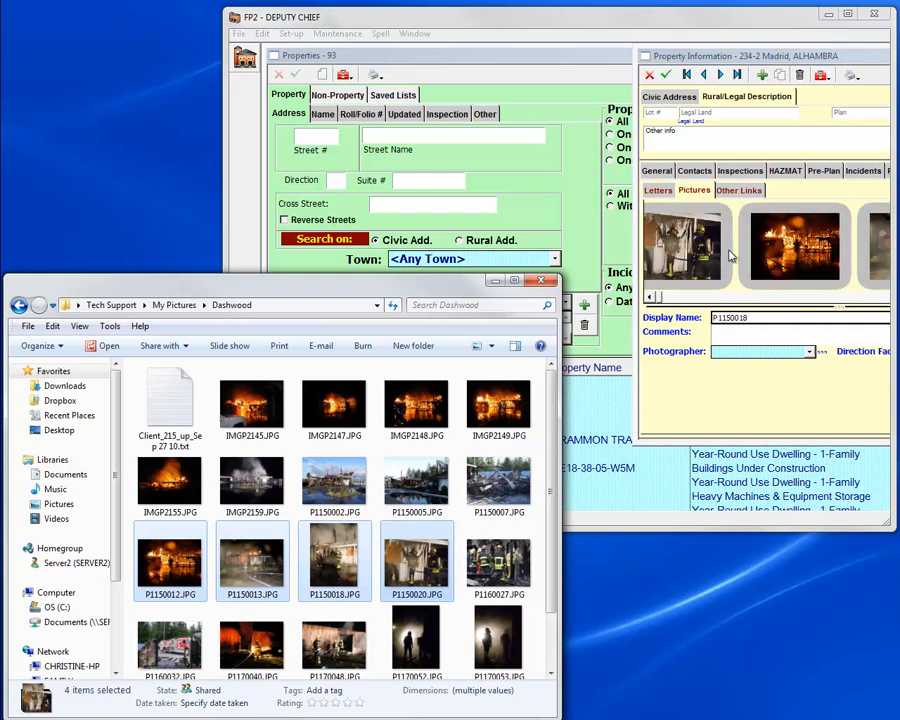
click(697, 24)
click(847, 13)
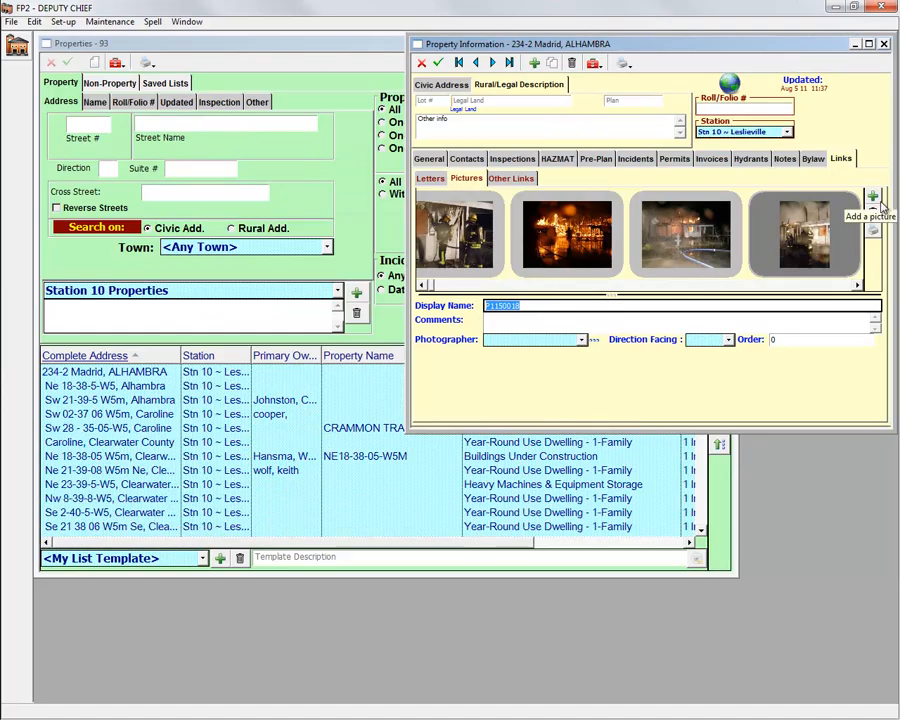
Step: Link the file _1542_.txt to the property under Other Links
click(518, 180)
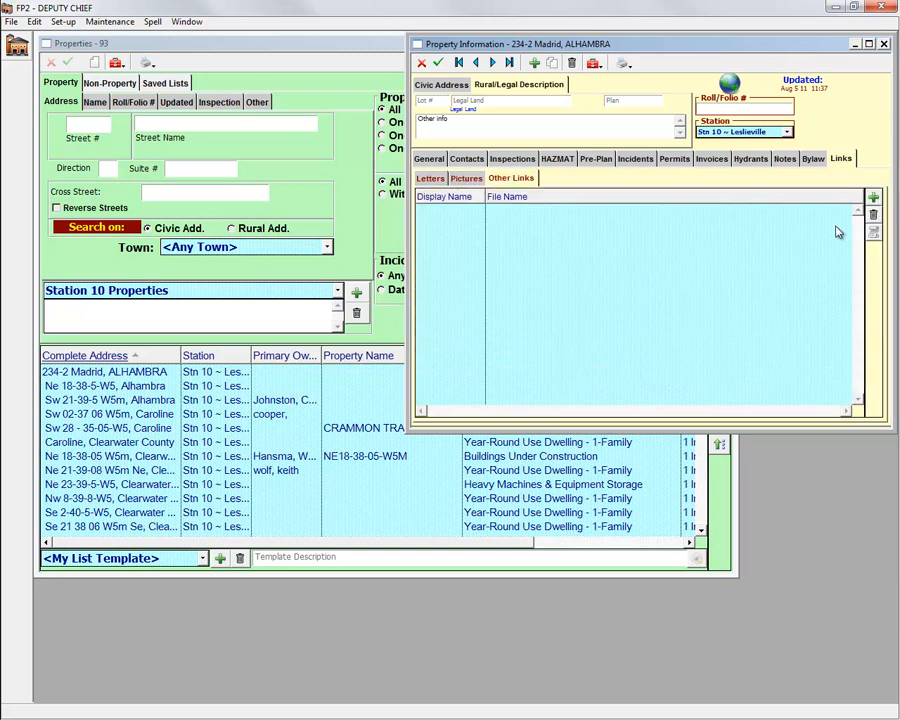
click(873, 197)
click(400, 336)
click(632, 481)
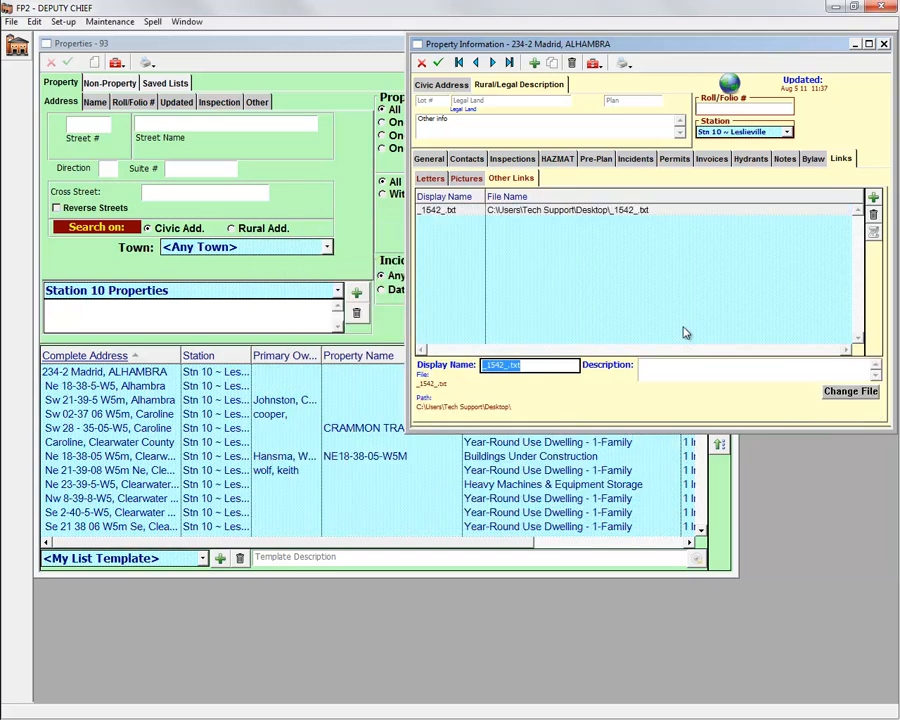
click(869, 200)
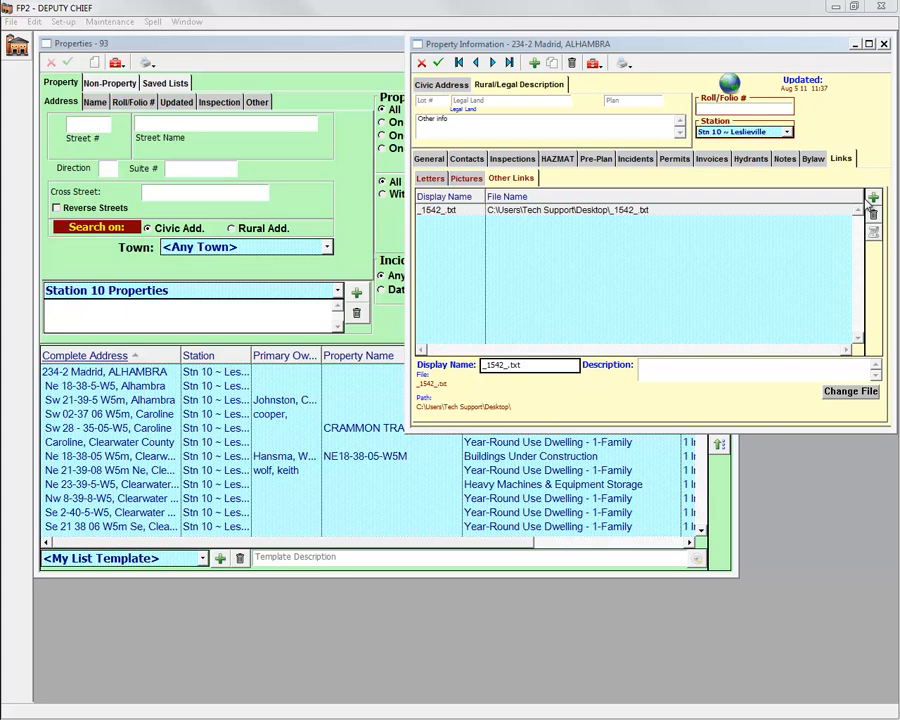
Step: Save the property record, then close it and the property search list
click(441, 64)
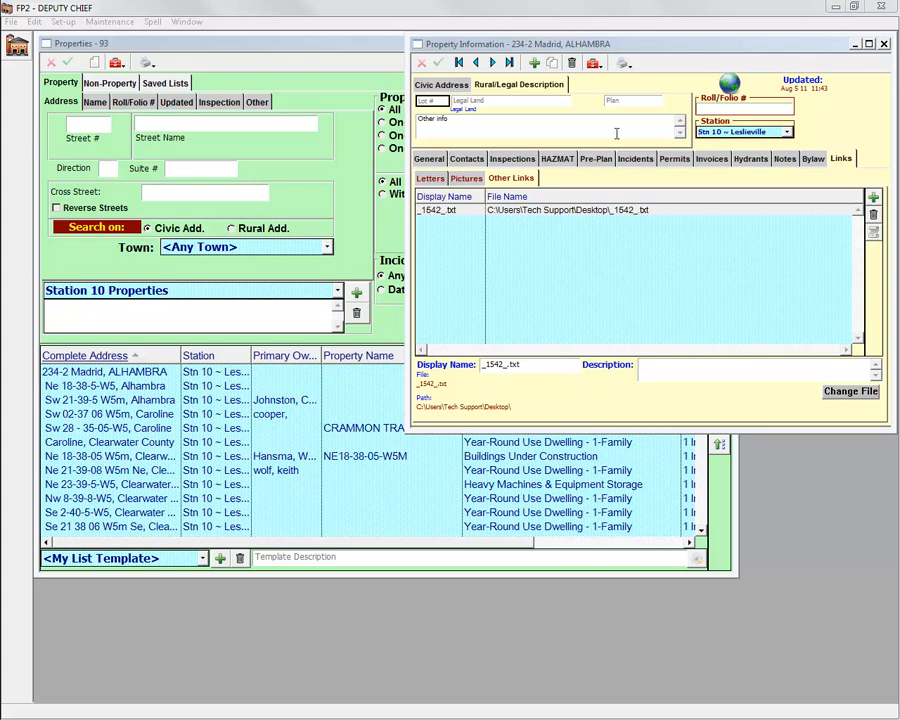
click(884, 45)
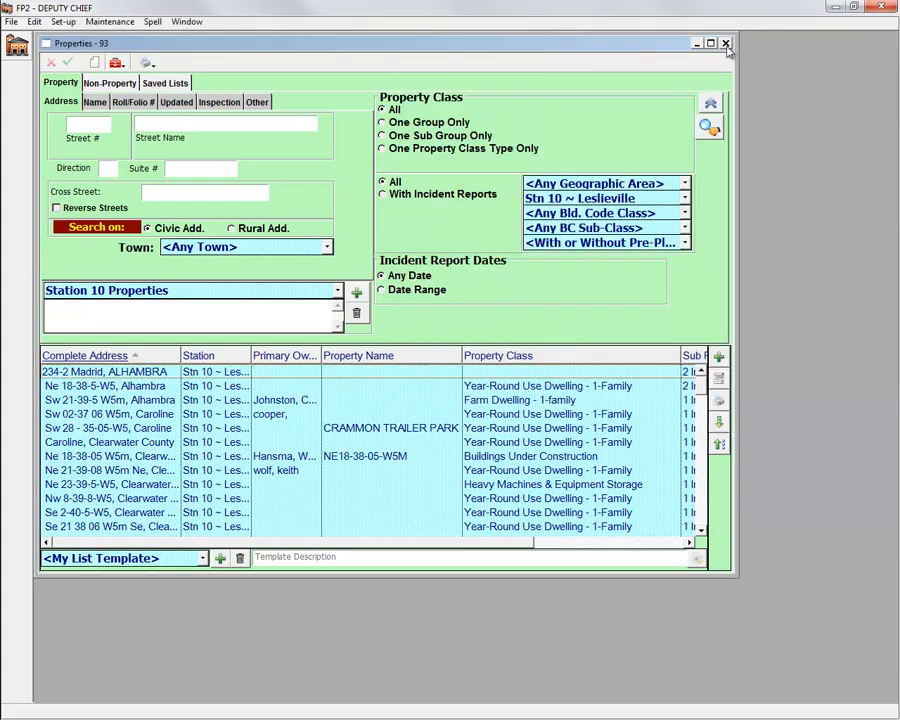
click(726, 43)
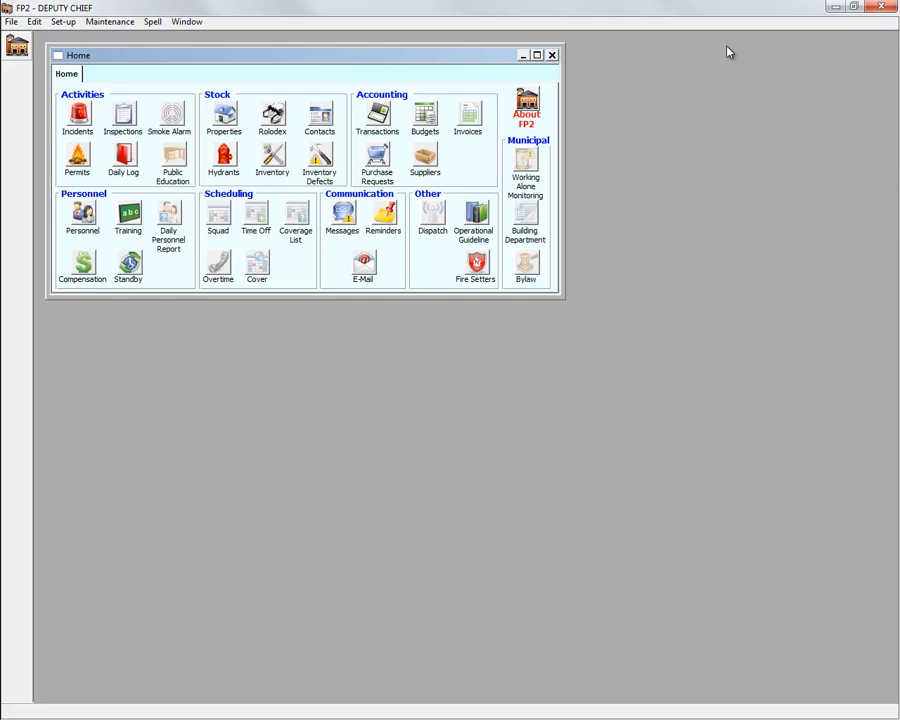